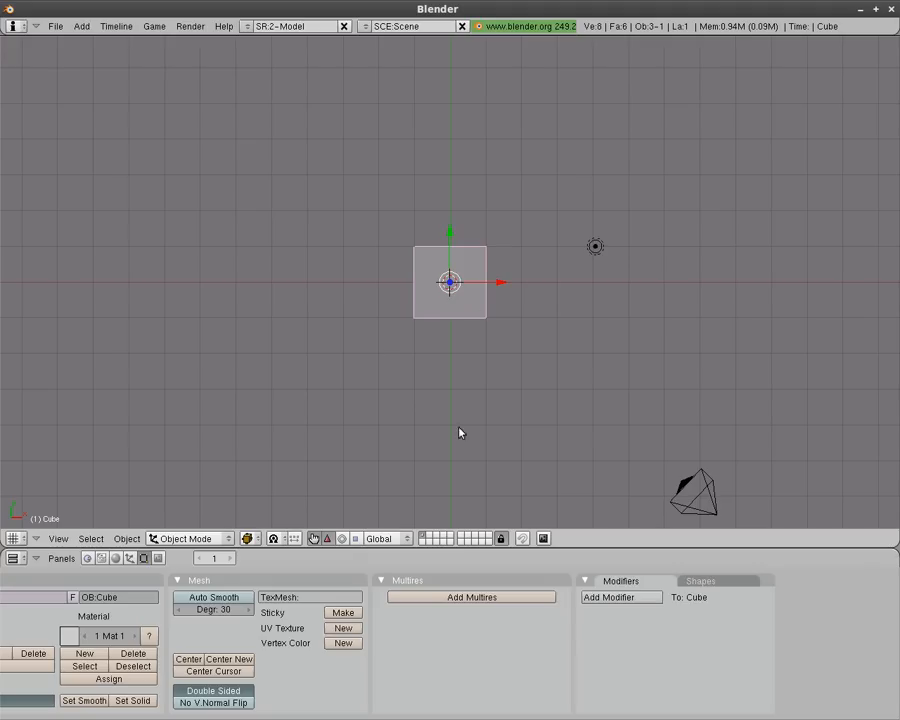
Step: Split the 3D view into two stacked areas and one tall area, showing the top, front and camera views
{"action": "right_click", "coordinate": [455, 548]}
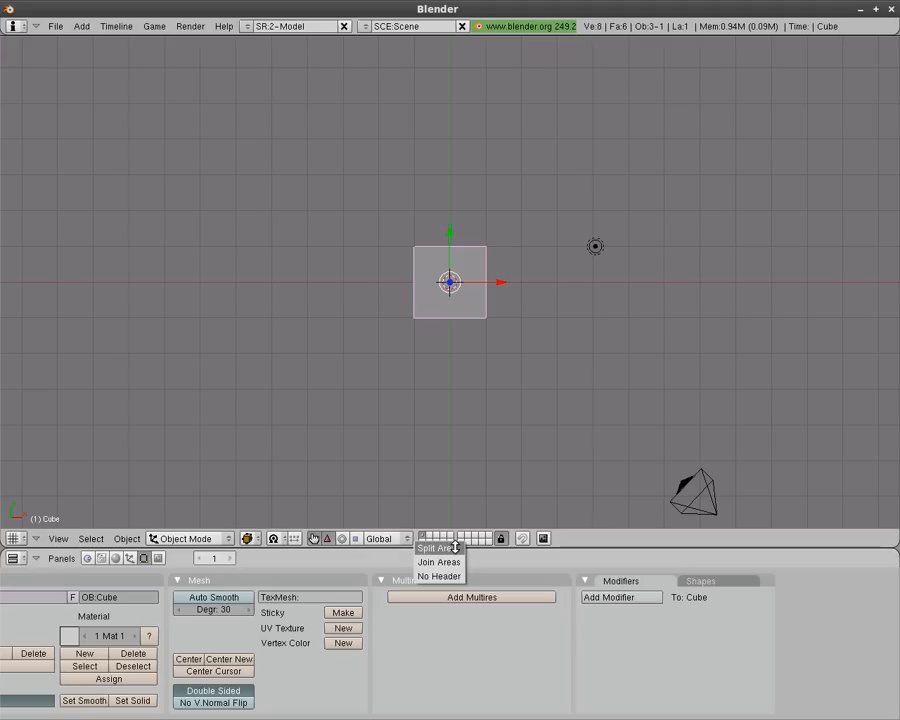
{"action": "left_click", "coordinate": [455, 548]}
{"action": "left_click", "coordinate": [449, 518]}
{"action": "right_click", "coordinate": [450, 283]}
{"action": "left_click", "coordinate": [448, 283]}
{"action": "left_click", "coordinate": [428, 281]}
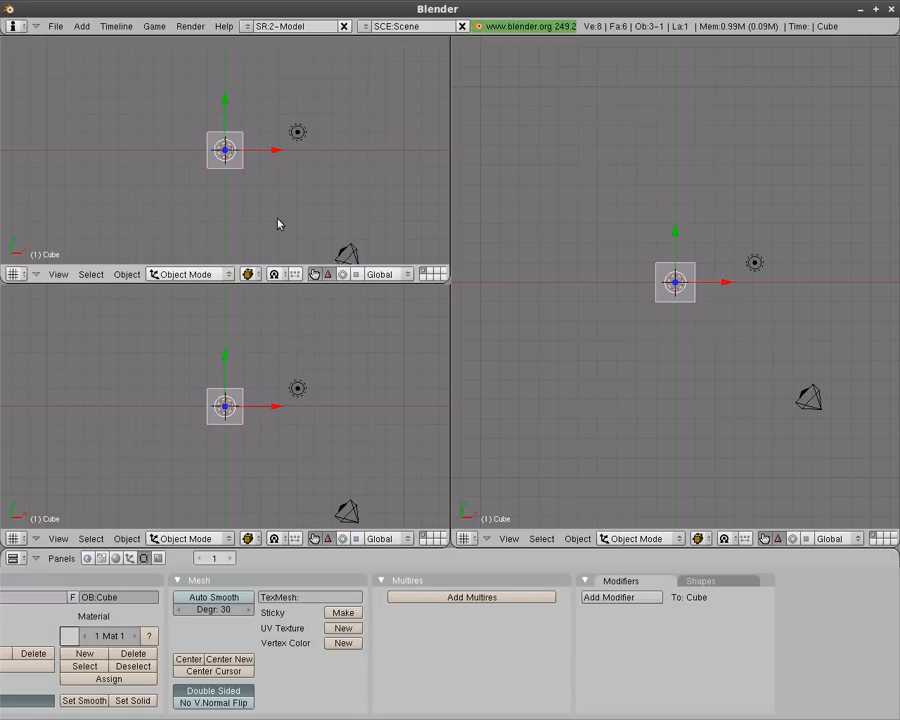
{"action": "key", "text": "KP_1"}
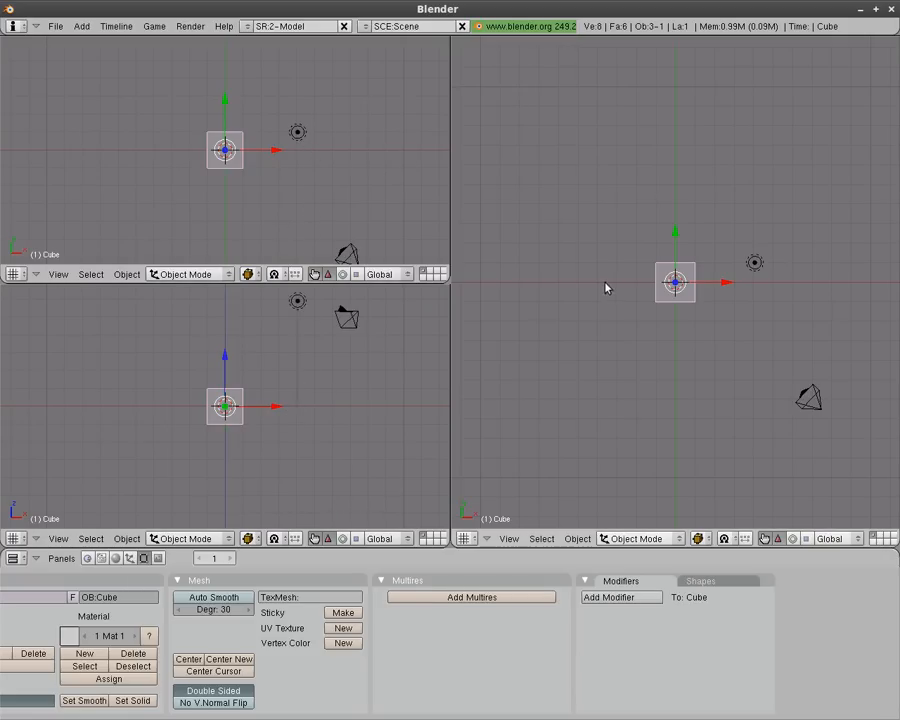
{"action": "key", "text": "KP_0"}
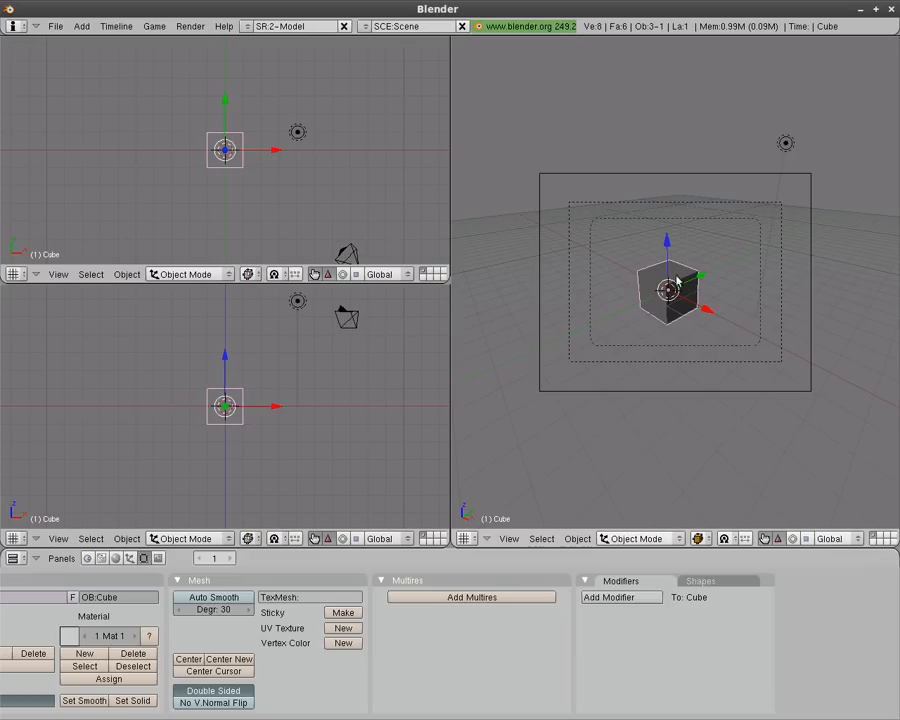
Step: Change the cube's material colour to pure red (R 1.000, G 0.000, B 0.000)
{"action": "middle_click_drag", "start_coordinate": [356, 671], "coordinate": [532, 674]}
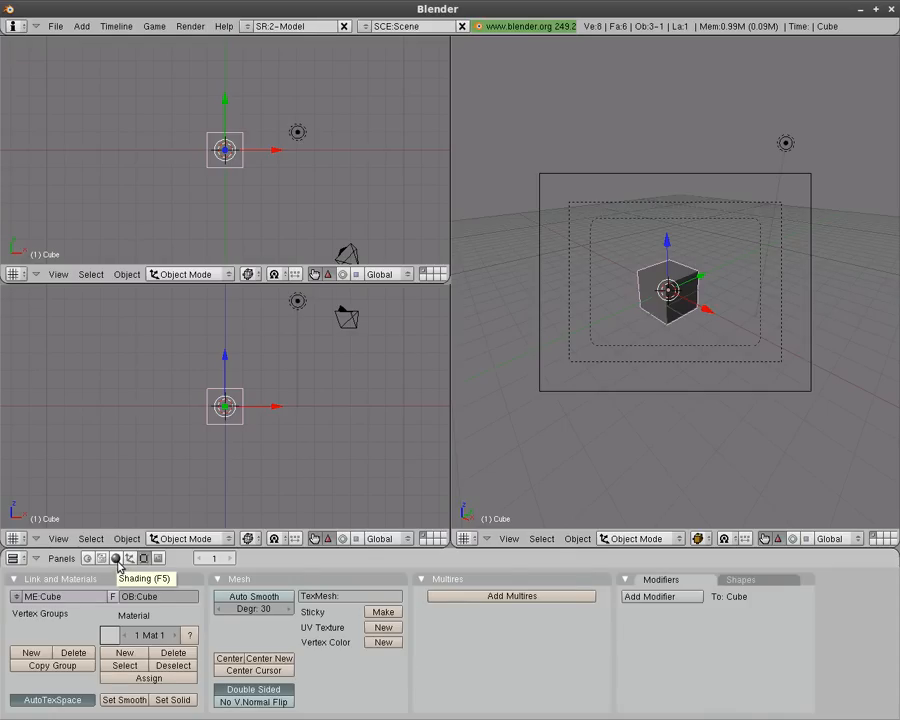
{"action": "left_click", "coordinate": [117, 559]}
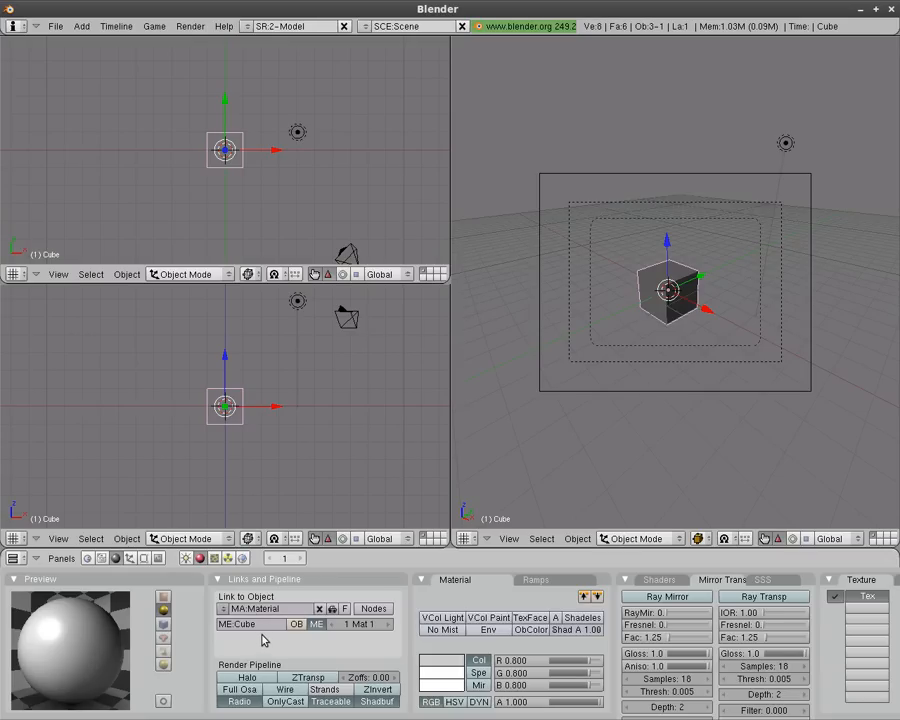
{"action": "left_click", "coordinate": [436, 662]}
{"action": "left_click_drag", "start_coordinate": [474, 596], "coordinate": [546, 519]}
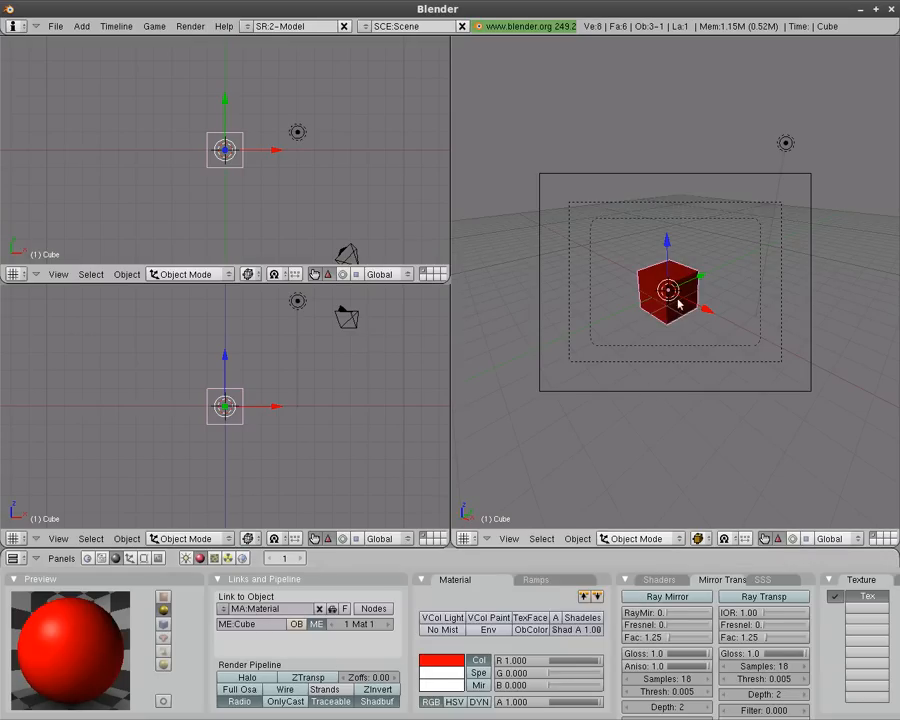
Step: Move the lamp close to the camera in the top view and render the scene to check the lighting
{"action": "right_click", "coordinate": [303, 135]}
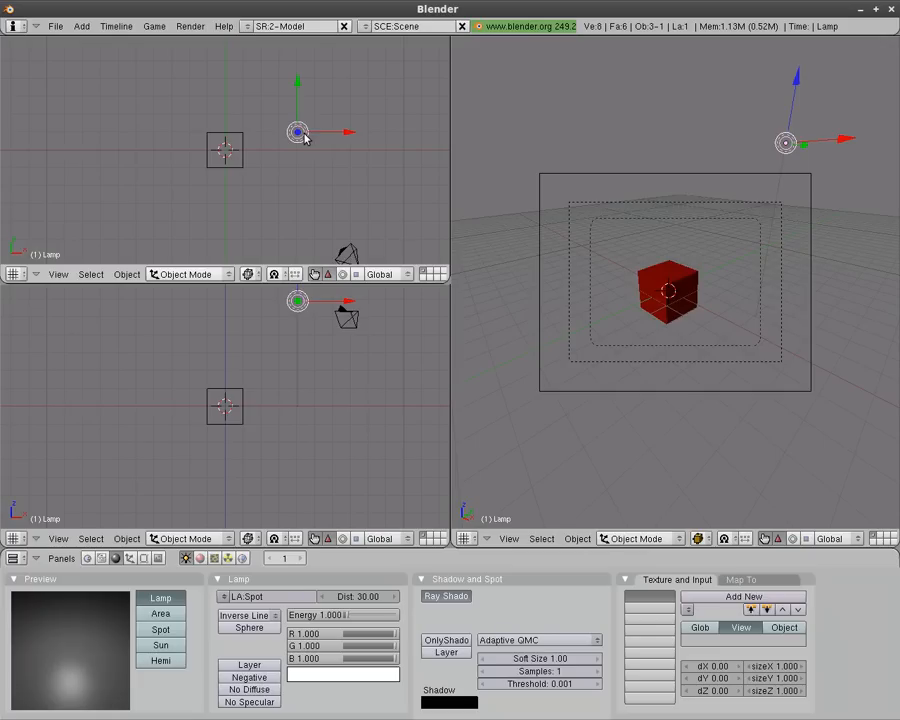
{"action": "key", "text": "g"}
{"action": "left_click", "coordinate": [309, 237]}
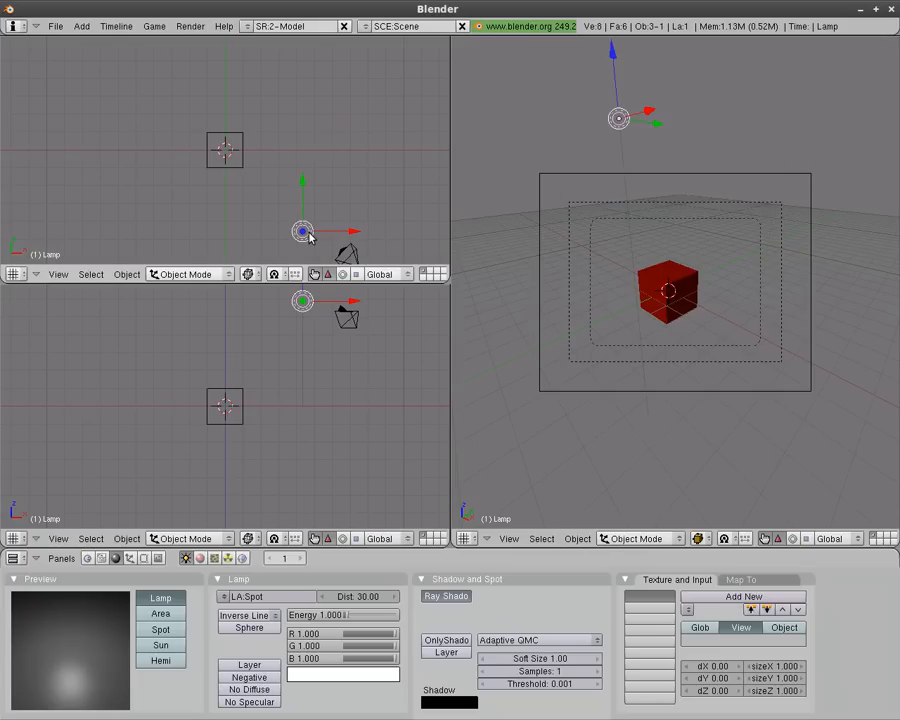
{"action": "key", "text": "F12"}
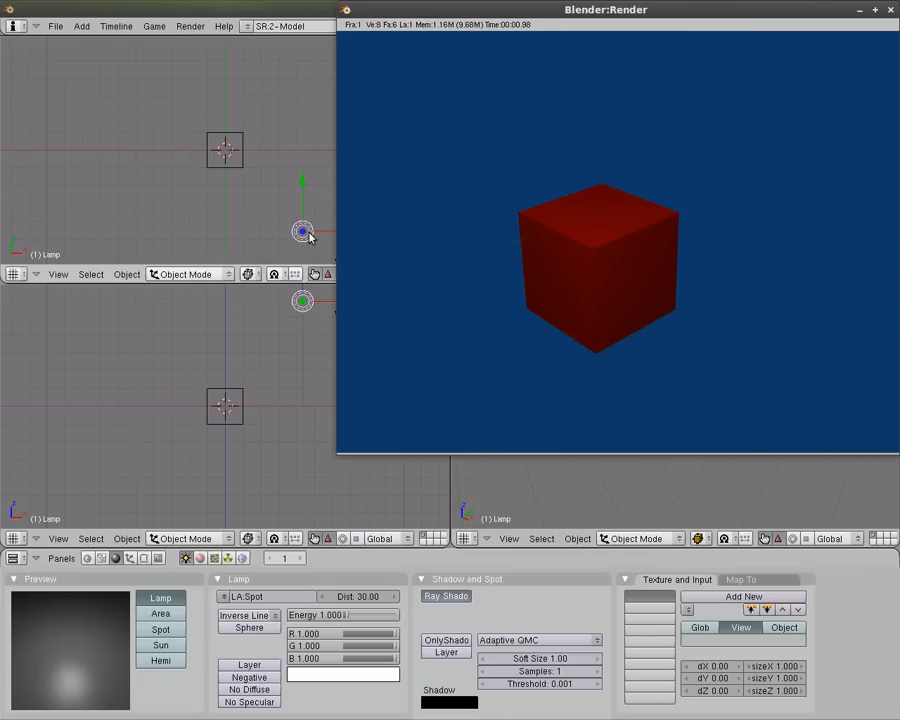
{"action": "left_click", "coordinate": [890, 10]}
Step: Edit the cube's mesh in Faces select mode and select only its +X side face
{"action": "right_click", "coordinate": [686, 282]}
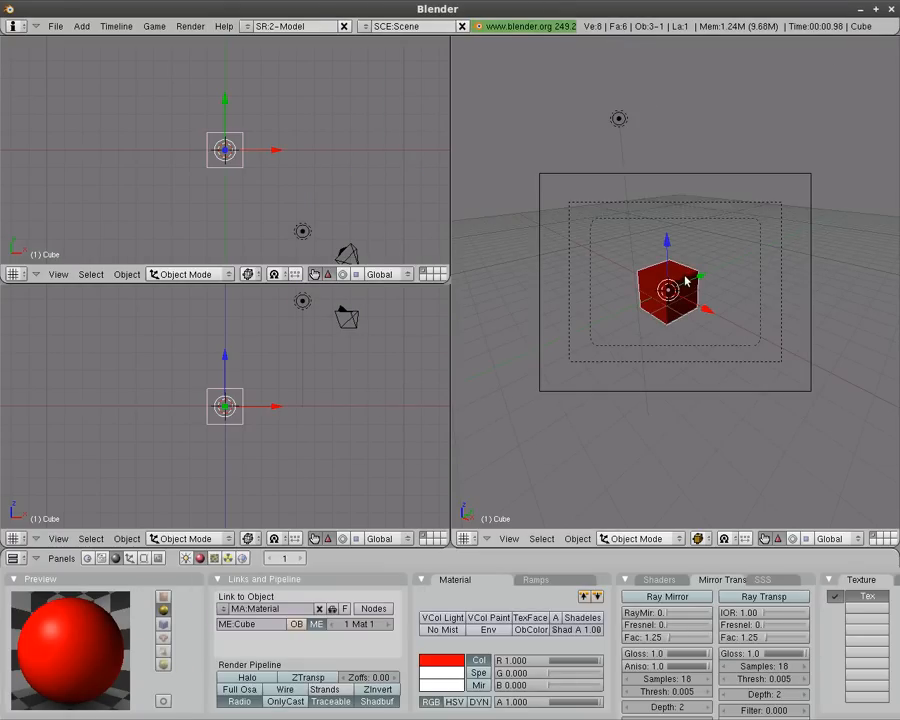
{"action": "key", "text": "Tab"}
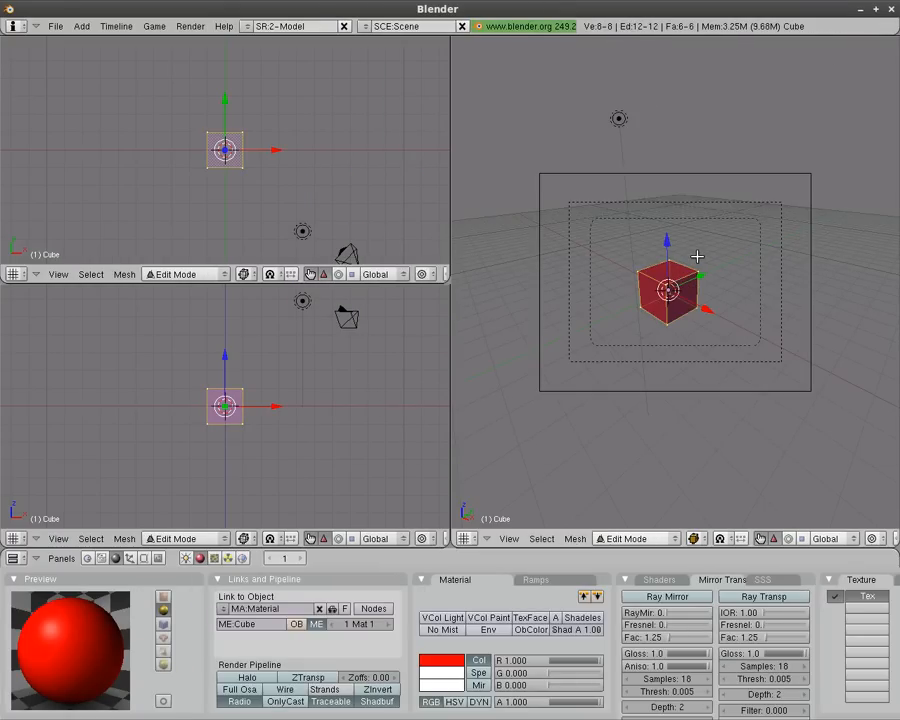
{"action": "key", "text": "ctrl+Tab"}
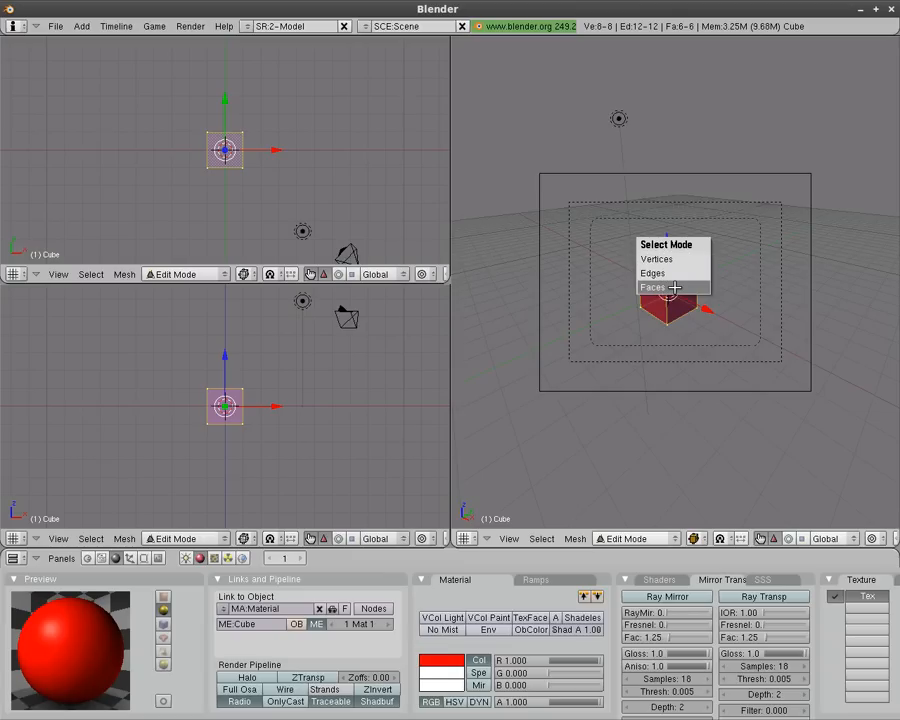
{"action": "left_click", "coordinate": [675, 287]}
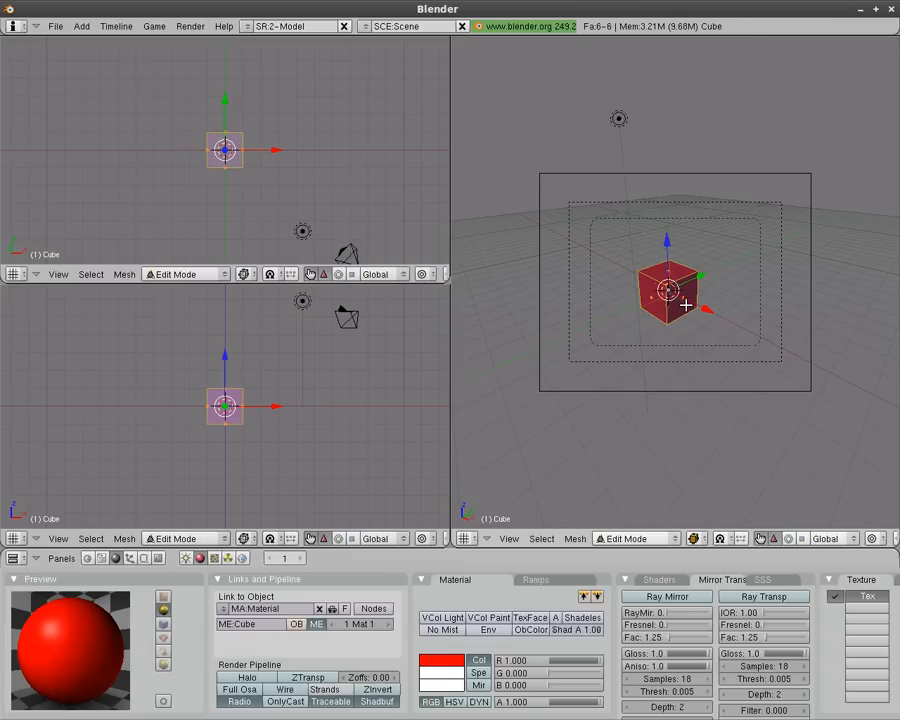
{"action": "right_click", "coordinate": [683, 297]}
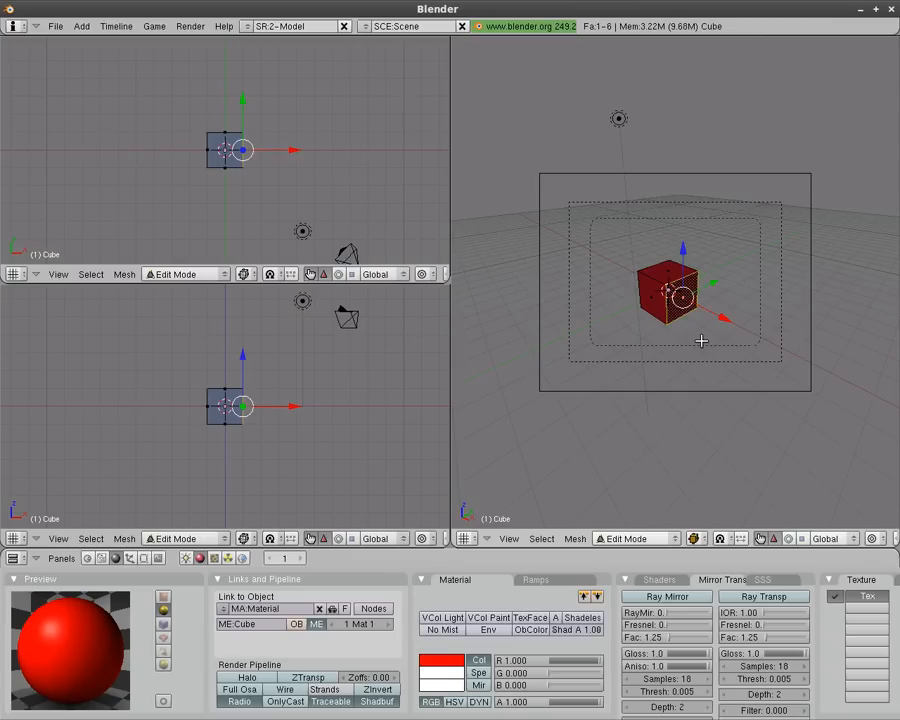
Step: Assign a new blue-violet material (R 0.342, G 0.000, B 1.000) to the selected face and render a test image
{"action": "left_click", "coordinate": [145, 559]}
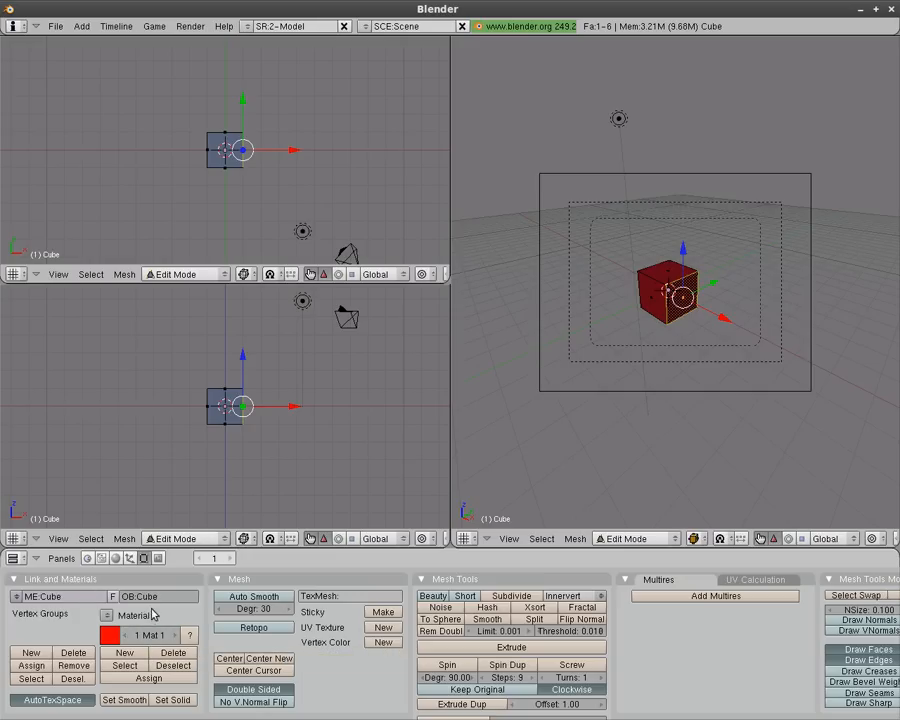
{"action": "left_click", "coordinate": [125, 653]}
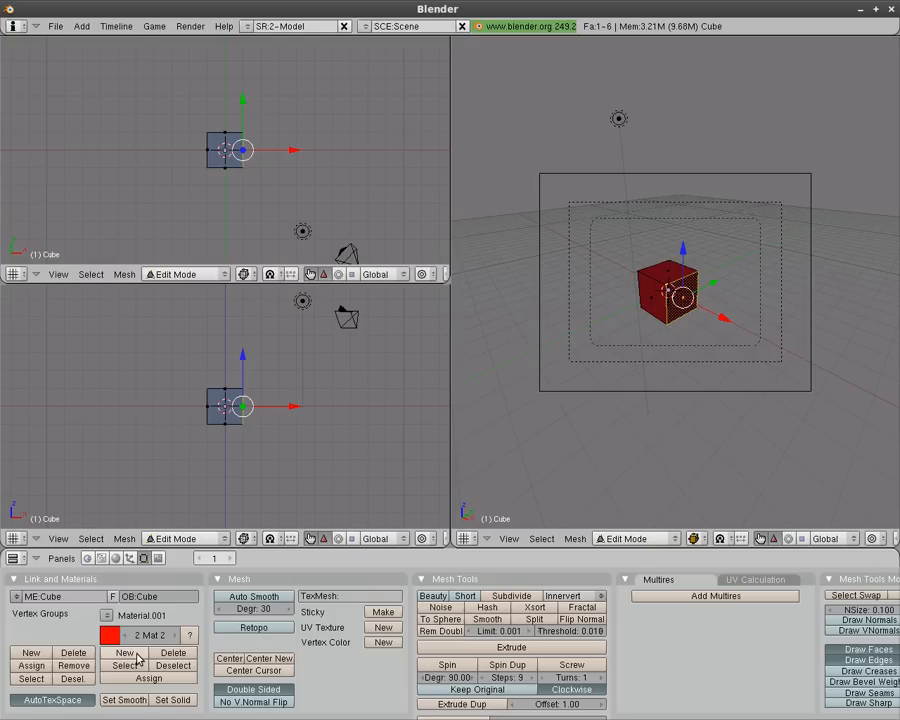
{"action": "left_click", "coordinate": [110, 638]}
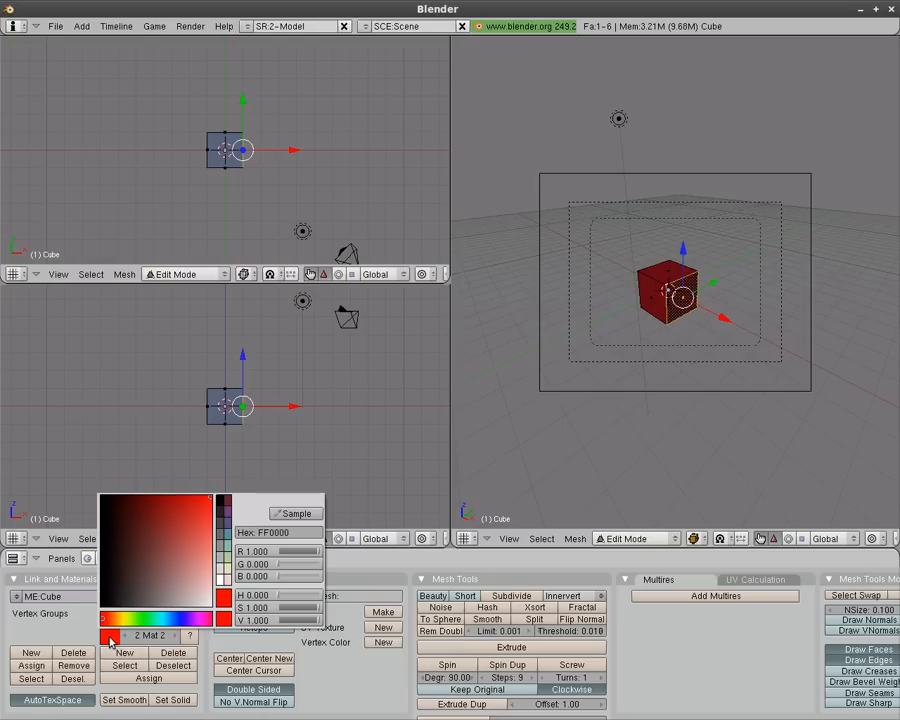
{"action": "left_click", "coordinate": [181, 620]}
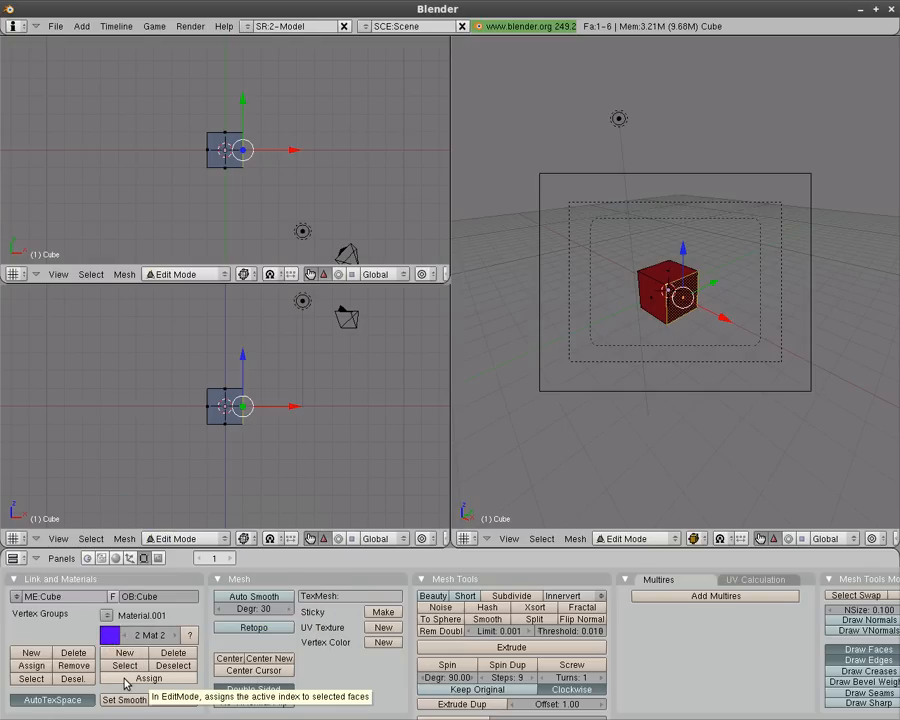
{"action": "left_click", "coordinate": [148, 678]}
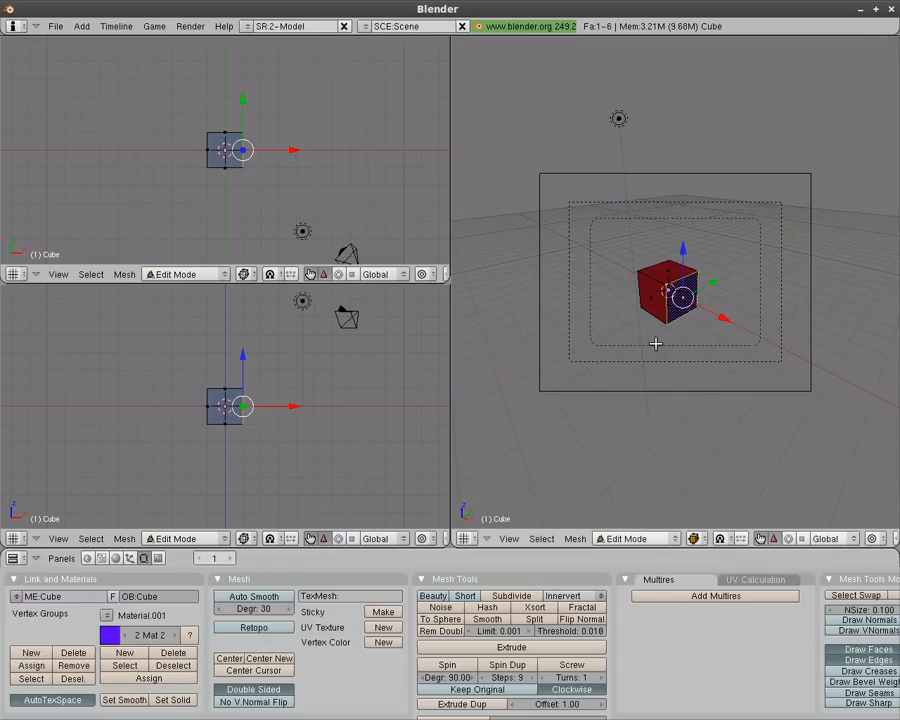
{"action": "key", "text": "F12"}
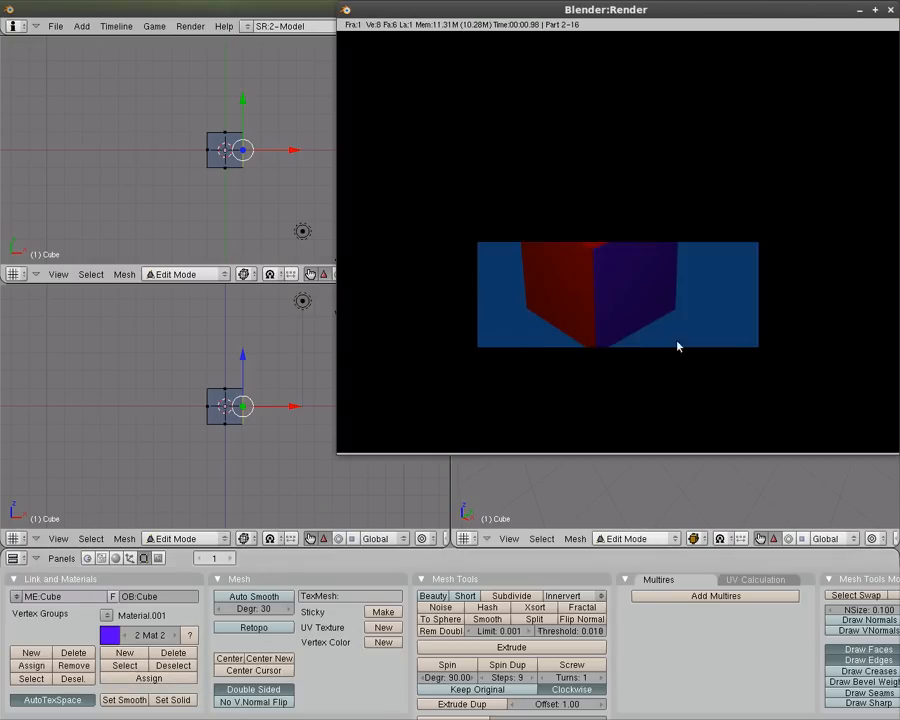
{"action": "left_click", "coordinate": [890, 9]}
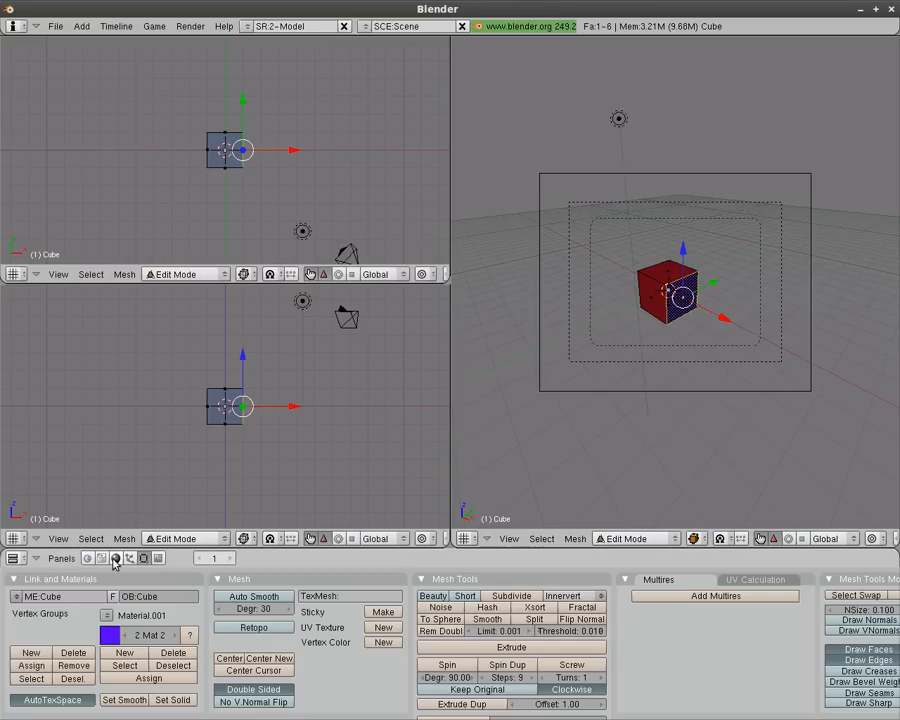
Step: Look at the cube's active material in the shading settings and the list of existing materials
{"action": "left_click", "coordinate": [115, 558]}
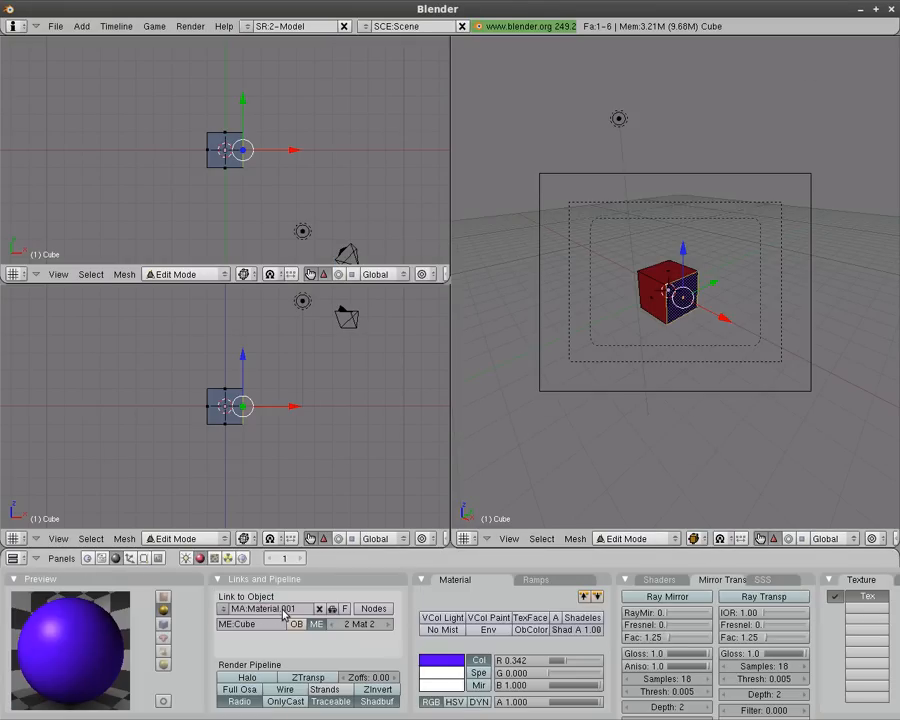
{"action": "left_click", "coordinate": [223, 608]}
{"action": "left_click", "coordinate": [223, 608]}
{"action": "left_click", "coordinate": [231, 575]}
Step: Assign a new green material (hex 00FF77) to the cube's front (-Y) face and render a test image
{"action": "right_click", "coordinate": [652, 294]}
{"action": "left_click", "coordinate": [652, 294]}
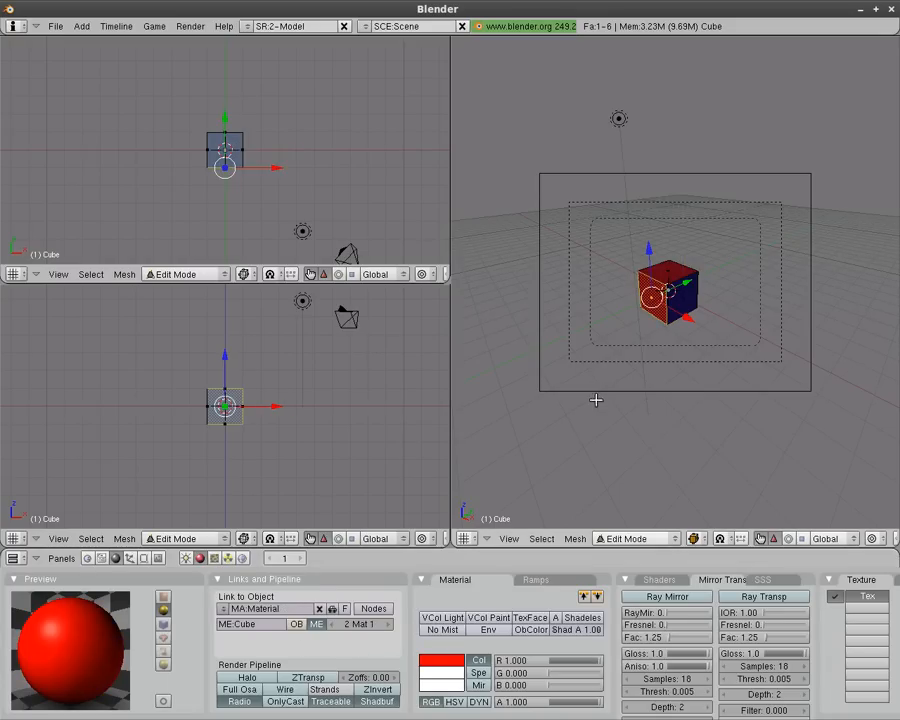
{"action": "left_click", "coordinate": [145, 562]}
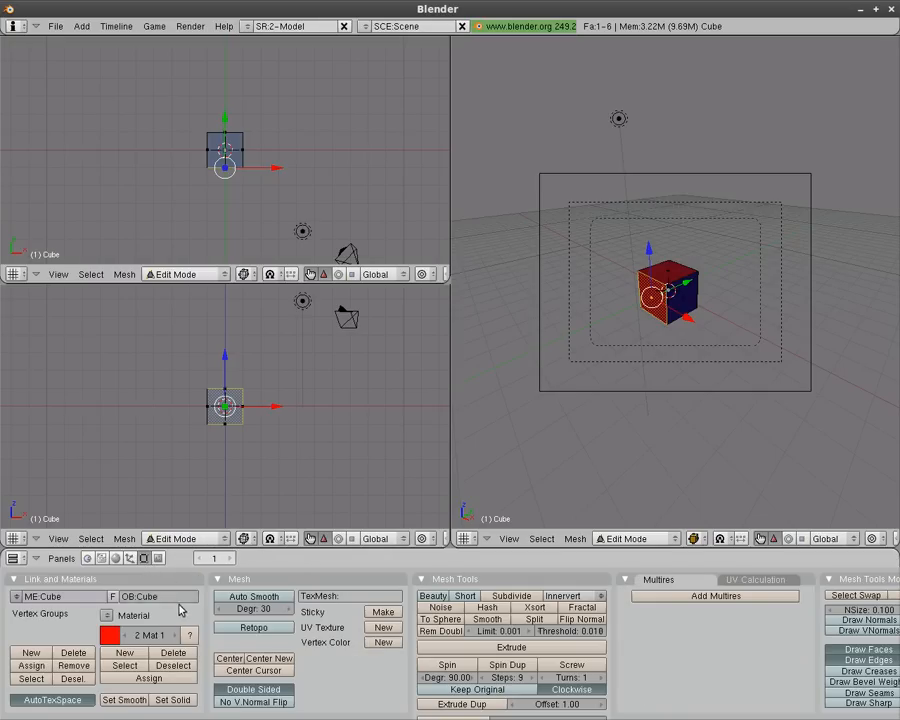
{"action": "left_click", "coordinate": [124, 652]}
{"action": "left_click", "coordinate": [109, 638]}
{"action": "left_click", "coordinate": [148, 620]}
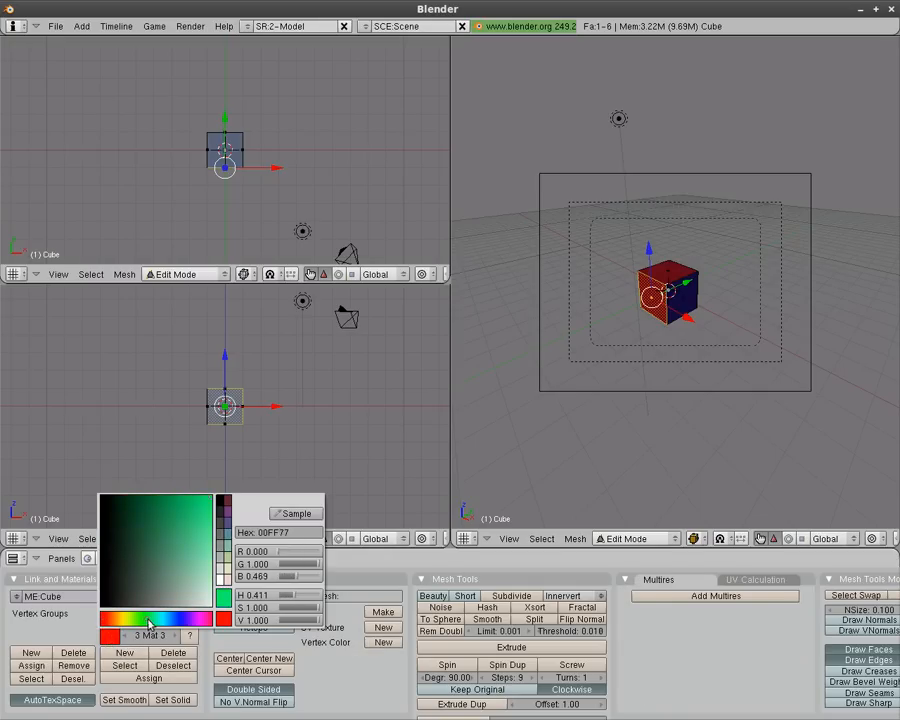
{"action": "left_click", "coordinate": [148, 678]}
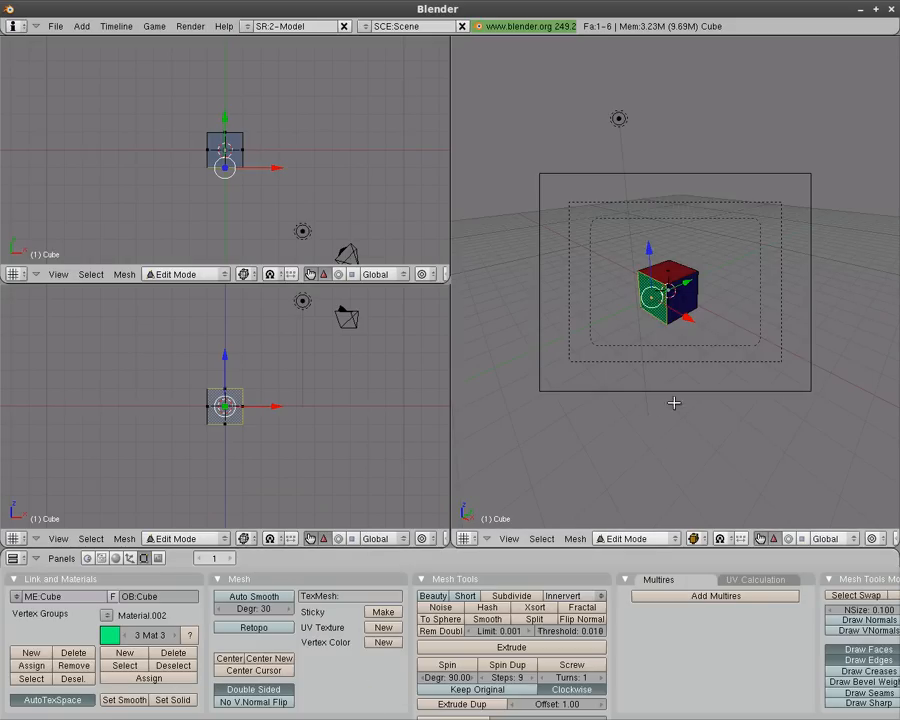
{"action": "key", "text": "F12"}
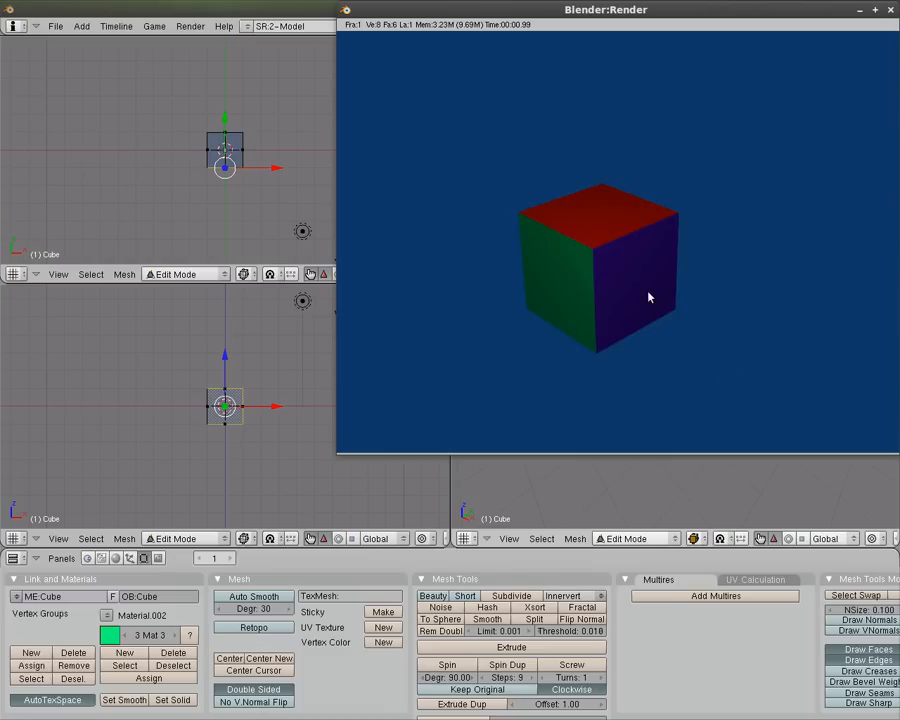
{"action": "key", "text": "Escape"}
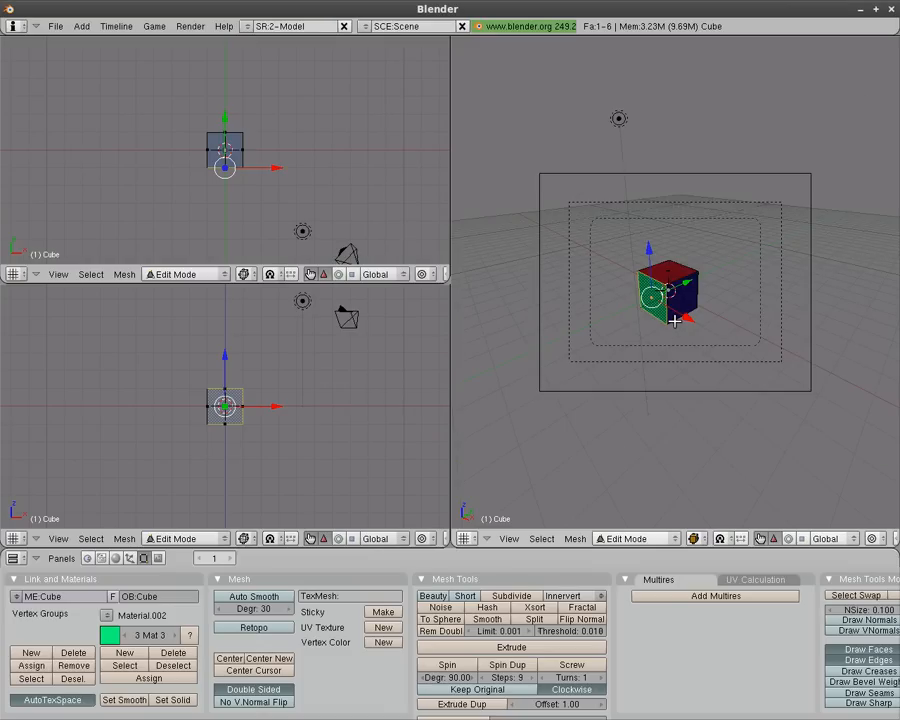
Step: Return to Object Mode and rotate the whole cube freely so that another red face turns towards the camera
{"action": "key", "text": "Tab"}
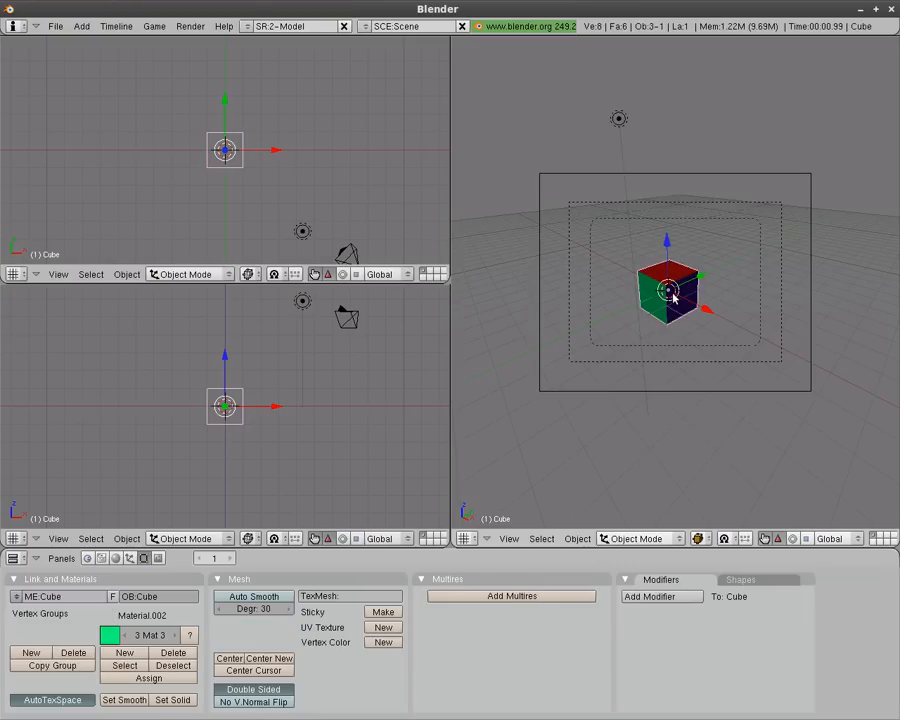
{"action": "key", "text": "r"}
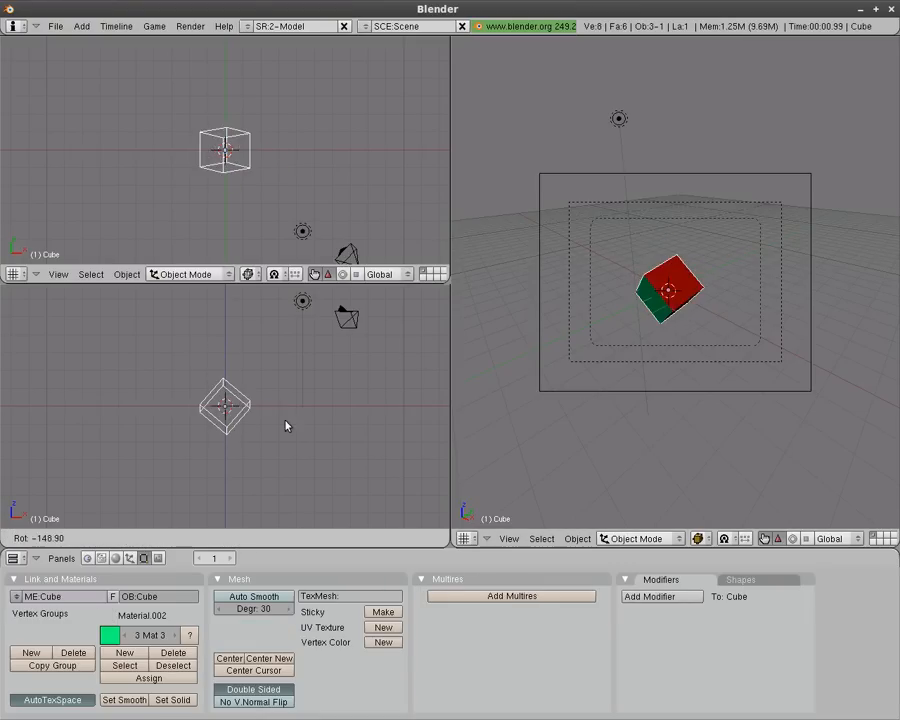
{"action": "left_click", "coordinate": [328, 328]}
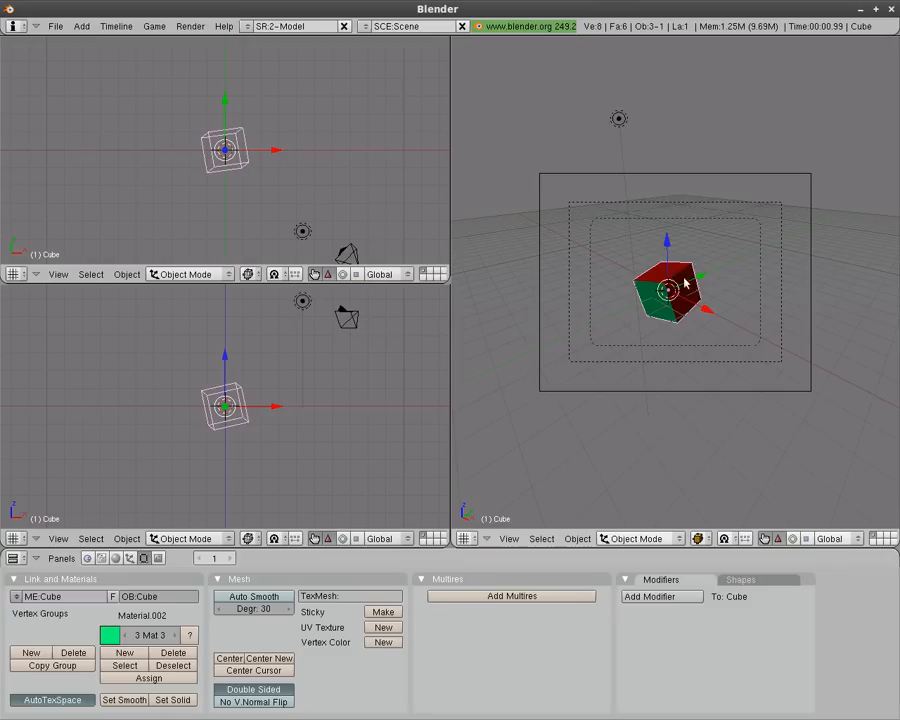
Step: Assign the existing green material (Material.002) to the cube's darker red +X face in Edit Mode and render a test image
{"action": "key", "text": "Tab"}
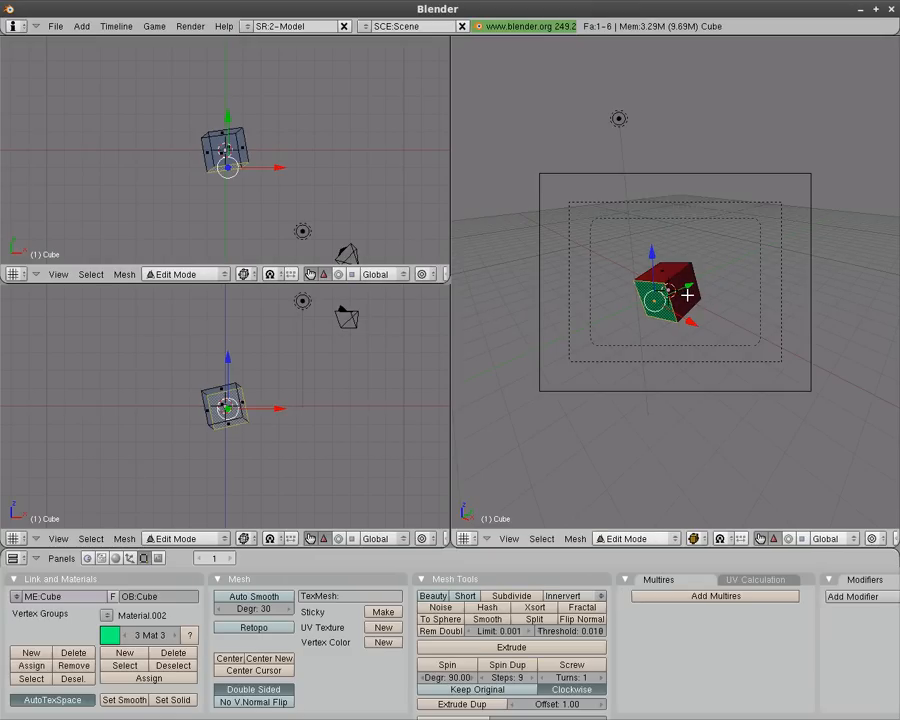
{"action": "right_click", "coordinate": [684, 295]}
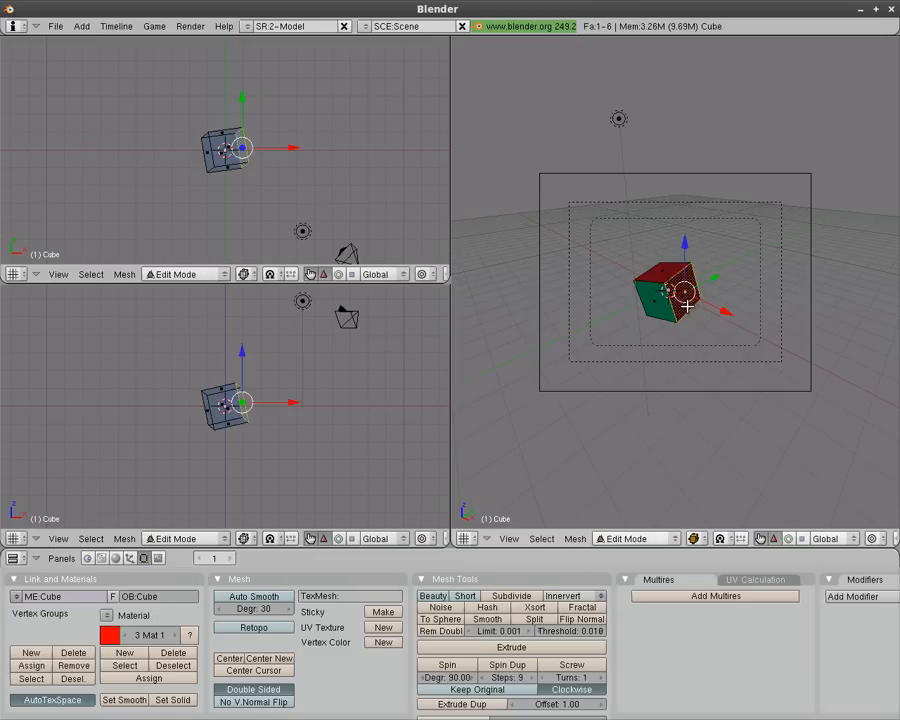
{"action": "left_click", "coordinate": [176, 637]}
{"action": "left_click", "coordinate": [176, 637]}
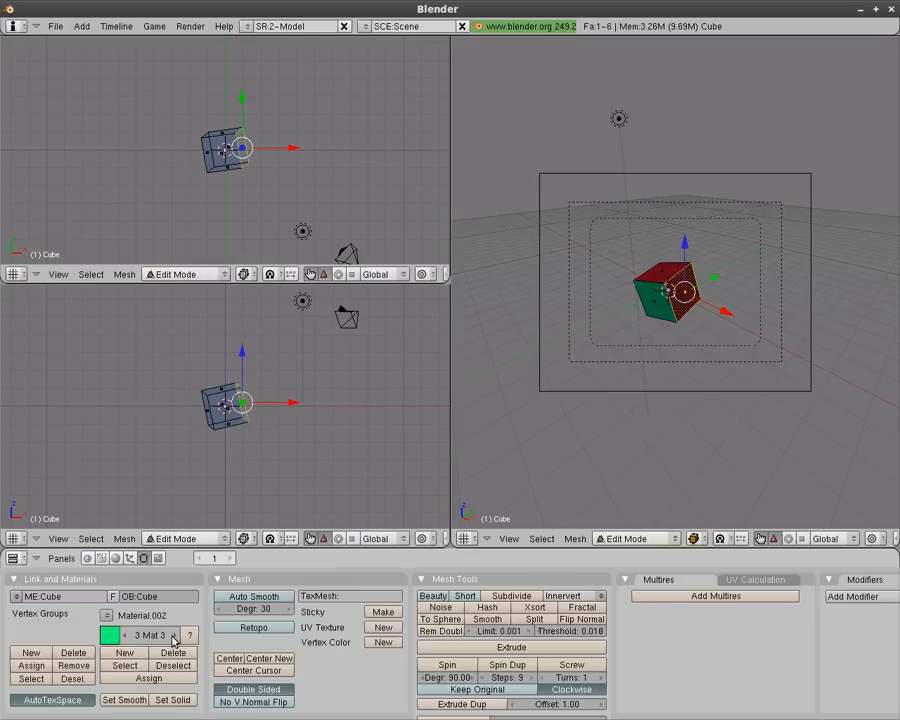
{"action": "left_click", "coordinate": [130, 680]}
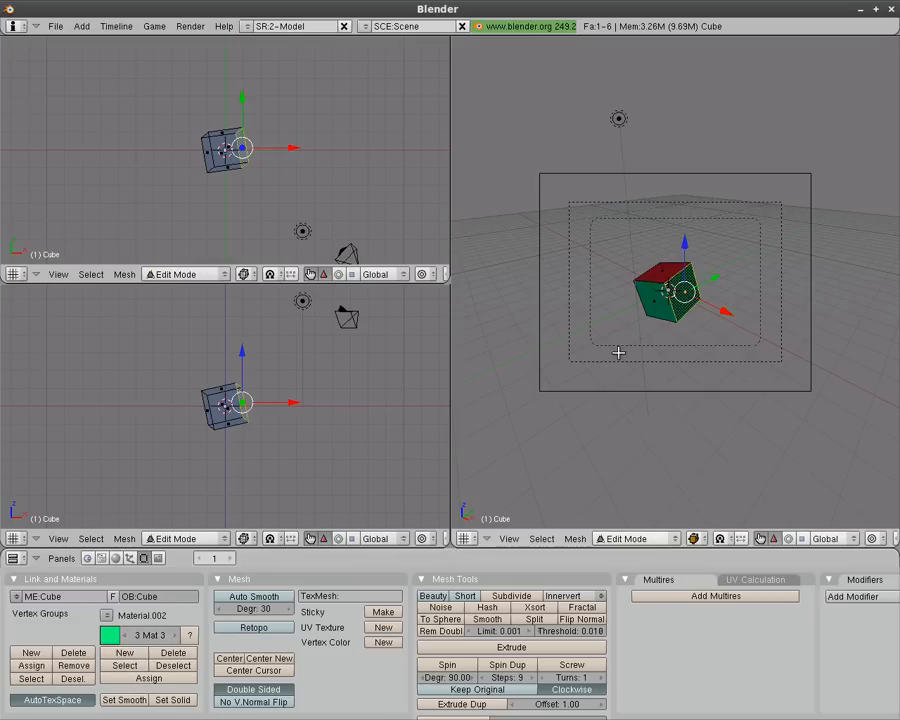
{"action": "key", "text": "F12"}
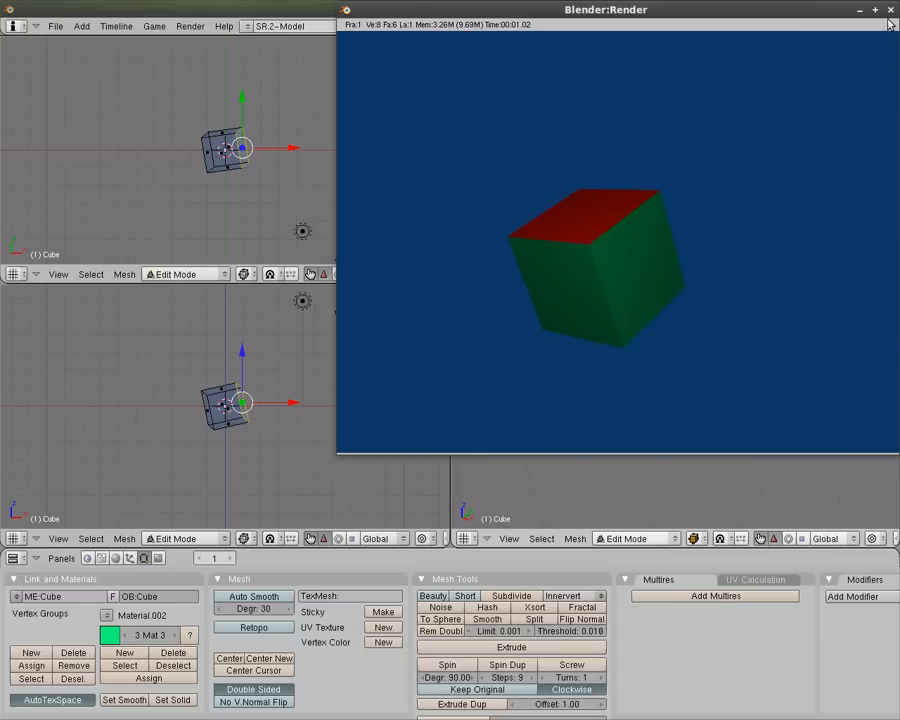
{"action": "left_click", "coordinate": [891, 10]}
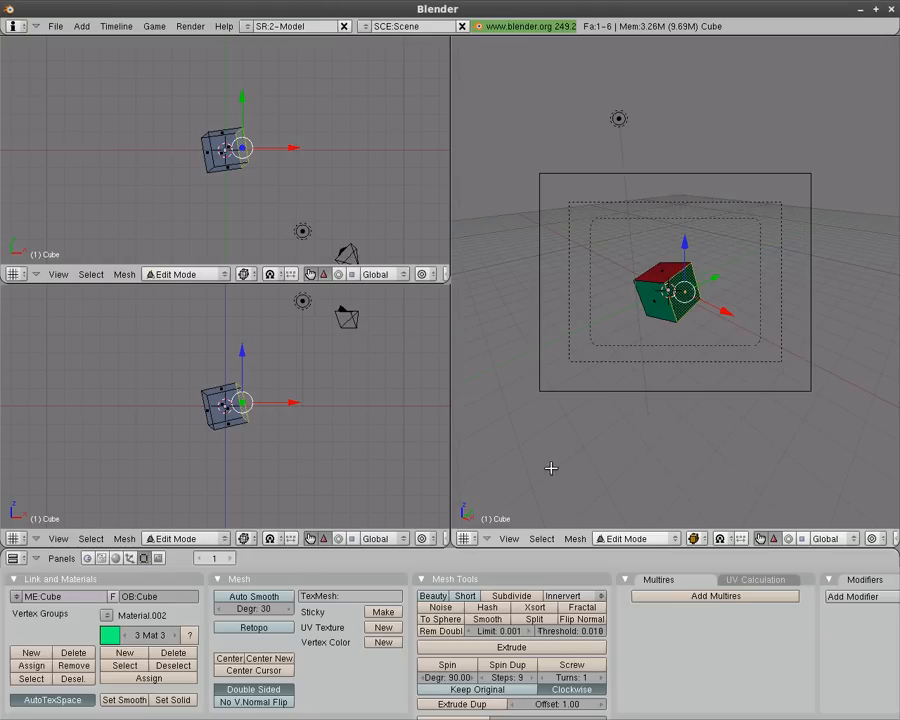
Step: Assign the existing blue-violet material (Material.001) to the still selected +X face and render a test image
{"action": "left_click", "coordinate": [113, 635]}
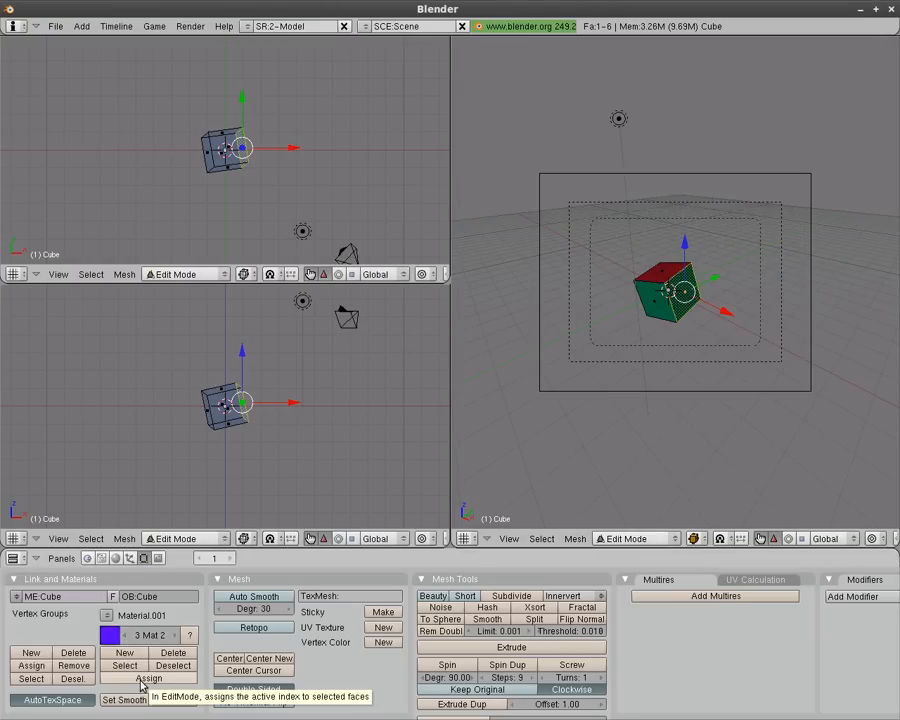
{"action": "left_click", "coordinate": [142, 680]}
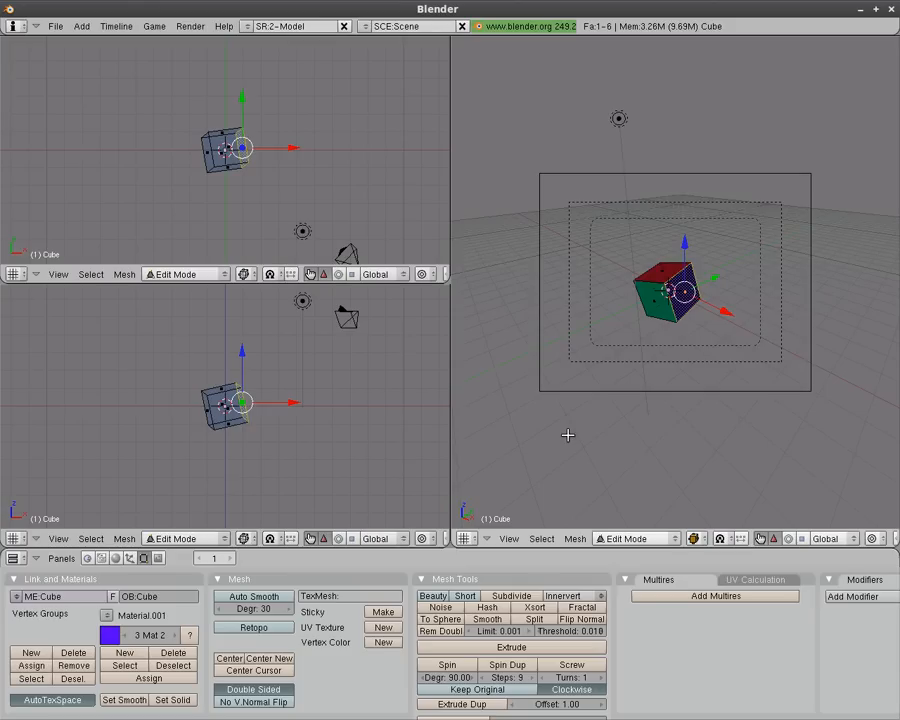
{"action": "key", "text": "F12"}
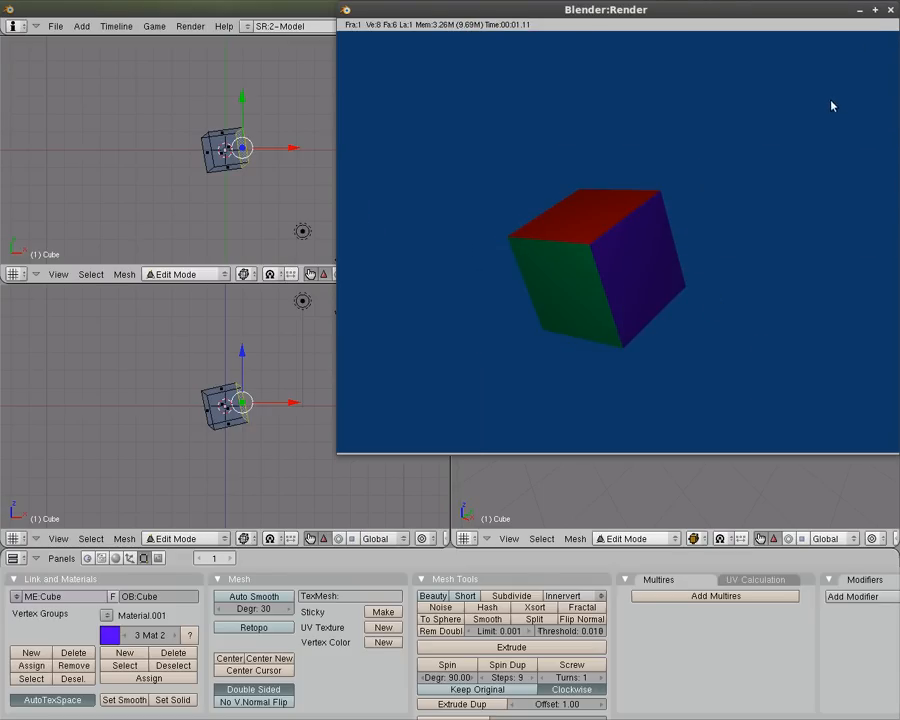
{"action": "left_click", "coordinate": [890, 9]}
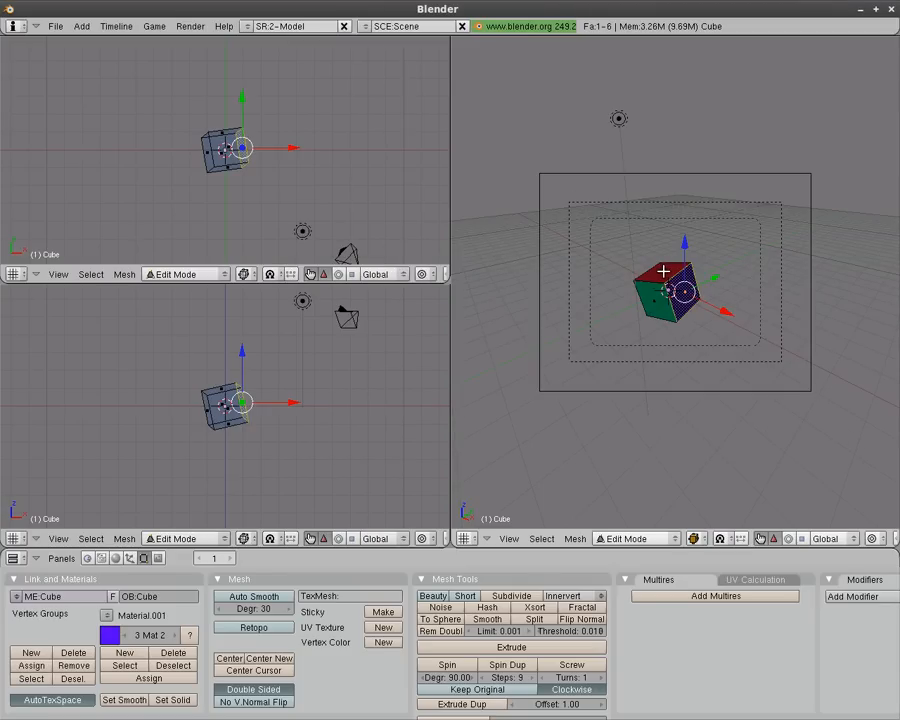
Step: Assign the blue-violet material (Material.001) to the green front face and the red top face together and render a test image
{"action": "right_click", "coordinate": [655, 295]}
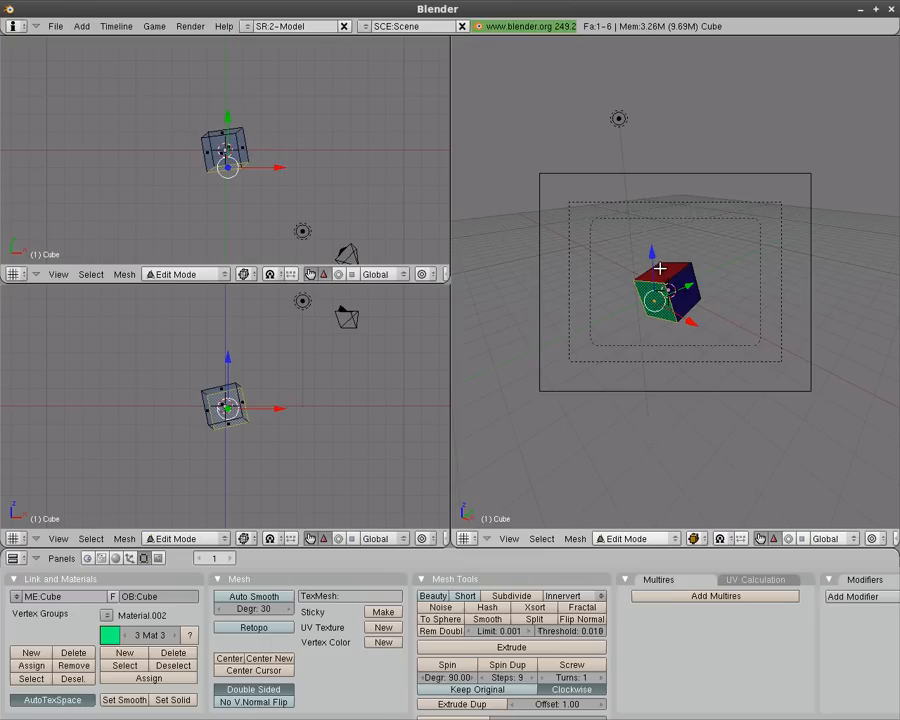
{"action": "right_click", "coordinate": [662, 270], "text": "shift"}
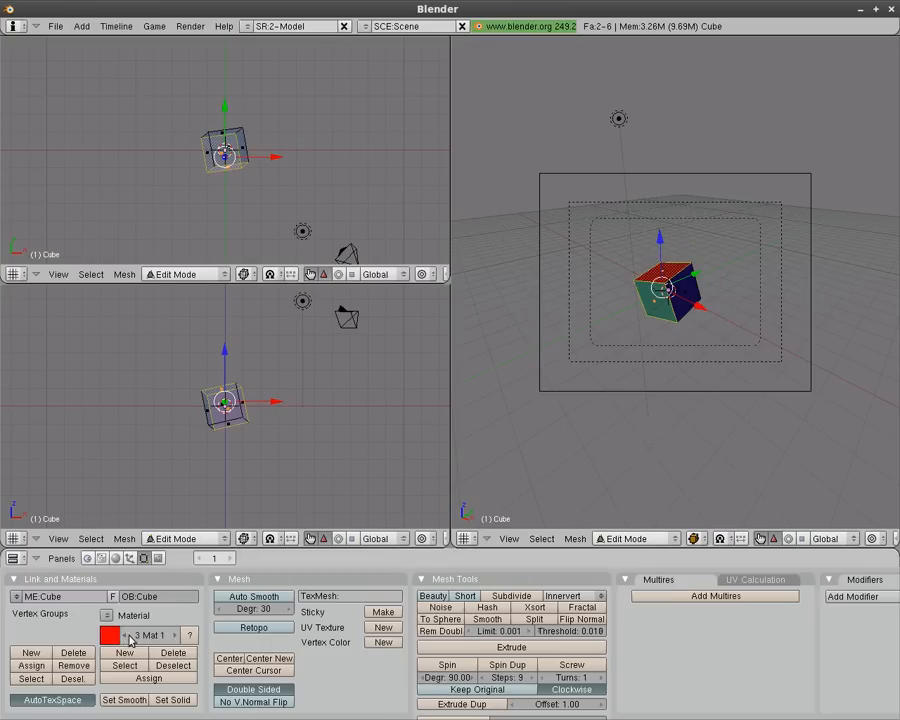
{"action": "left_click", "coordinate": [176, 636]}
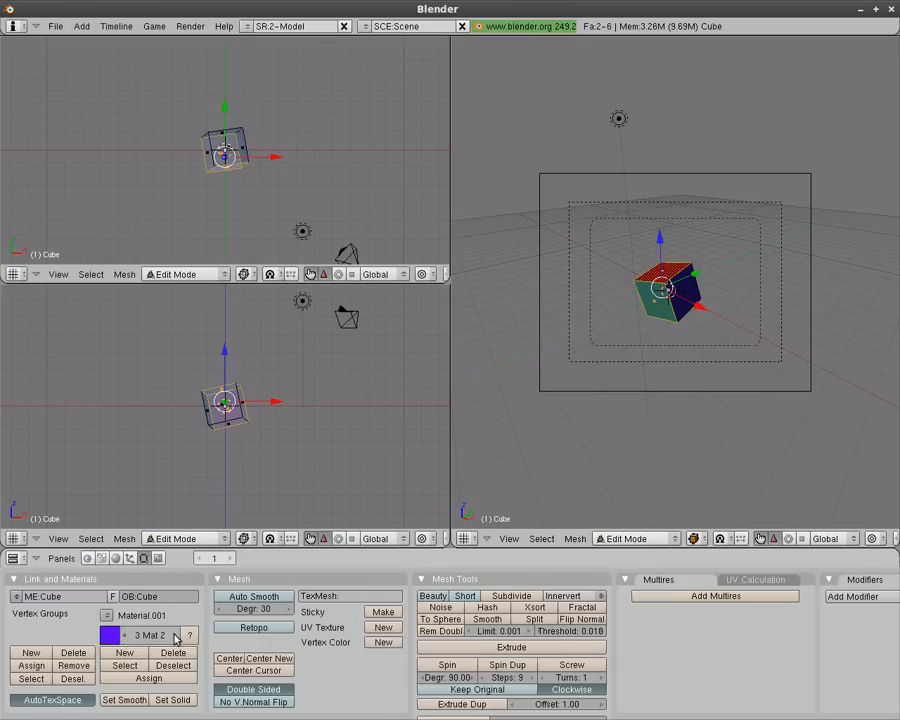
{"action": "left_click", "coordinate": [145, 679]}
{"action": "key", "text": "F12"}
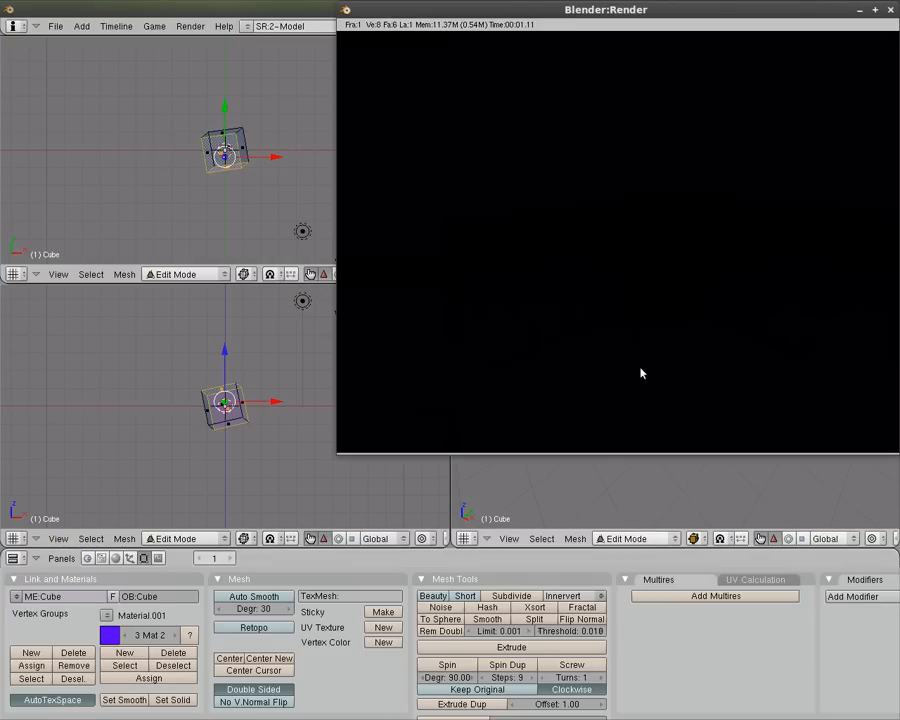
{"action": "left_click", "coordinate": [891, 10]}
Step: Return to Object Mode and rotate the cube freely in the top and front views to expose its remaining red faces
{"action": "key", "text": "Tab"}
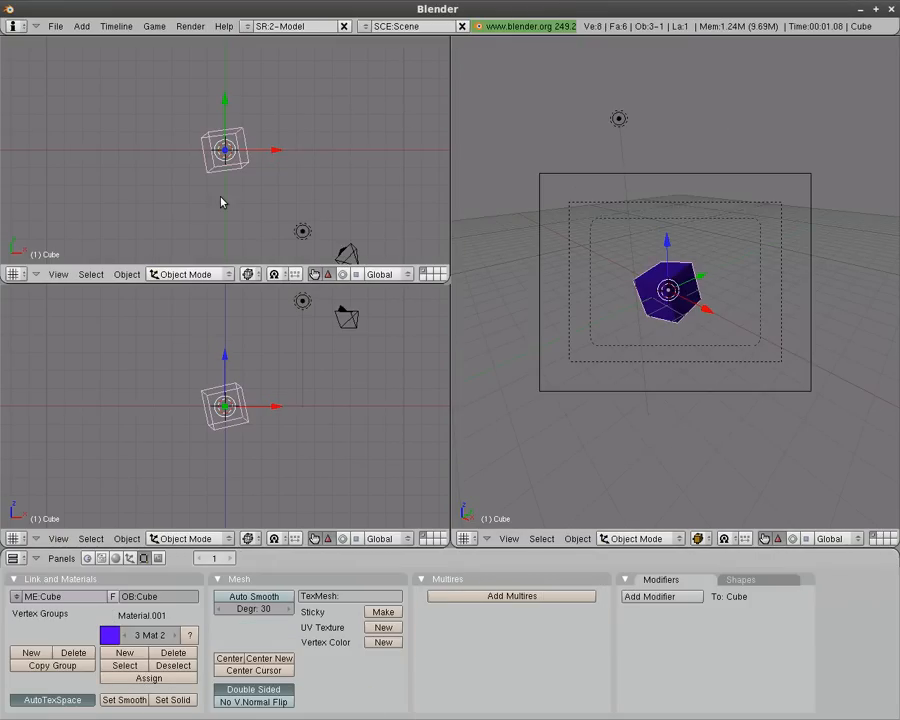
{"action": "key", "text": "r"}
{"action": "left_click", "coordinate": [485, 162]}
{"action": "key", "text": "r"}
{"action": "left_click", "coordinate": [378, 149]}
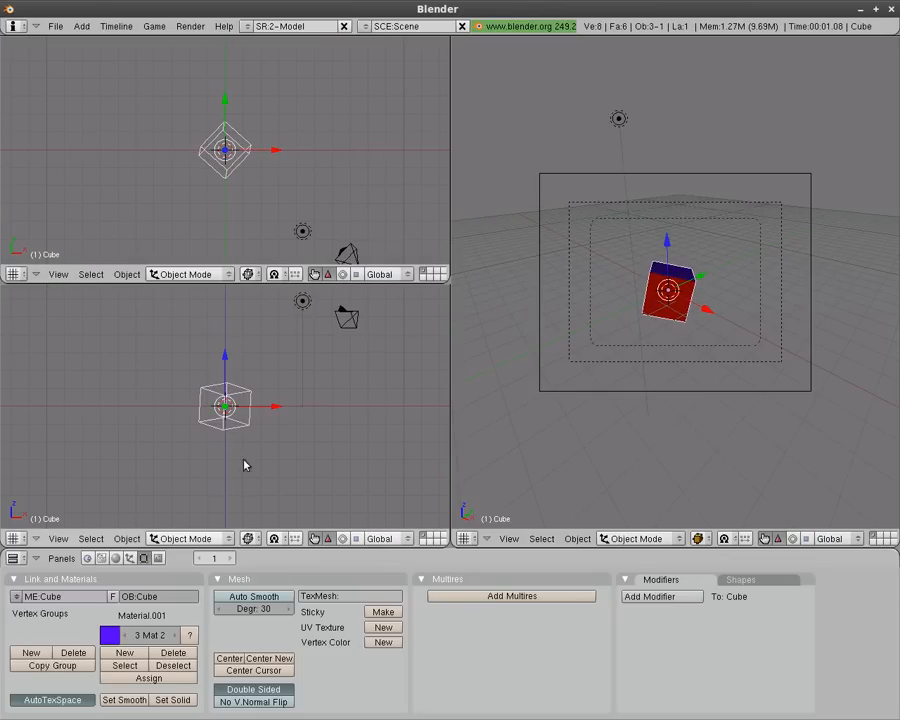
{"action": "key", "text": "r"}
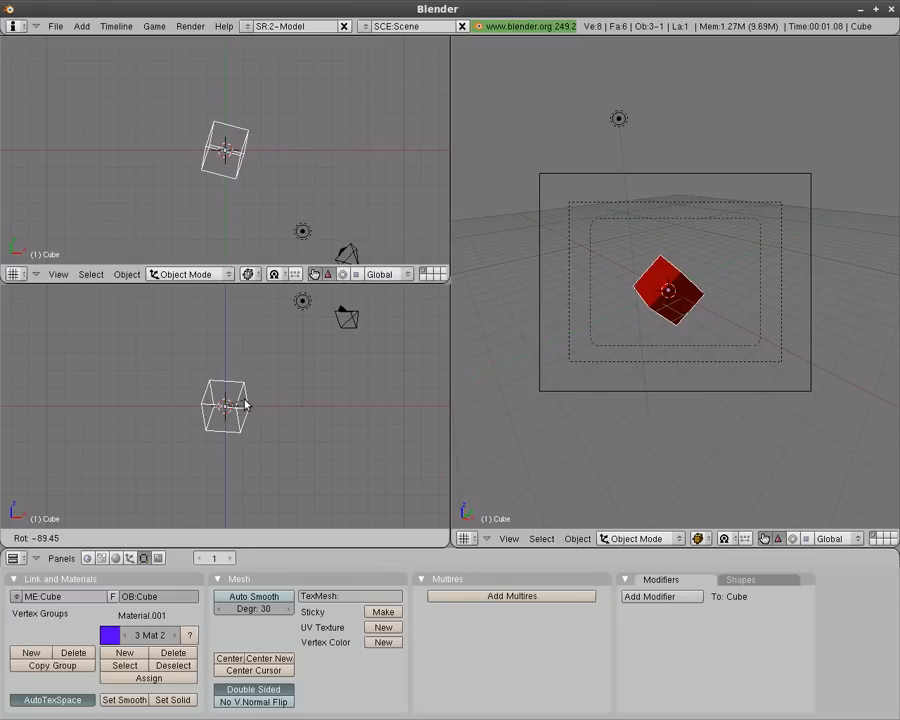
{"action": "left_click", "coordinate": [267, 418]}
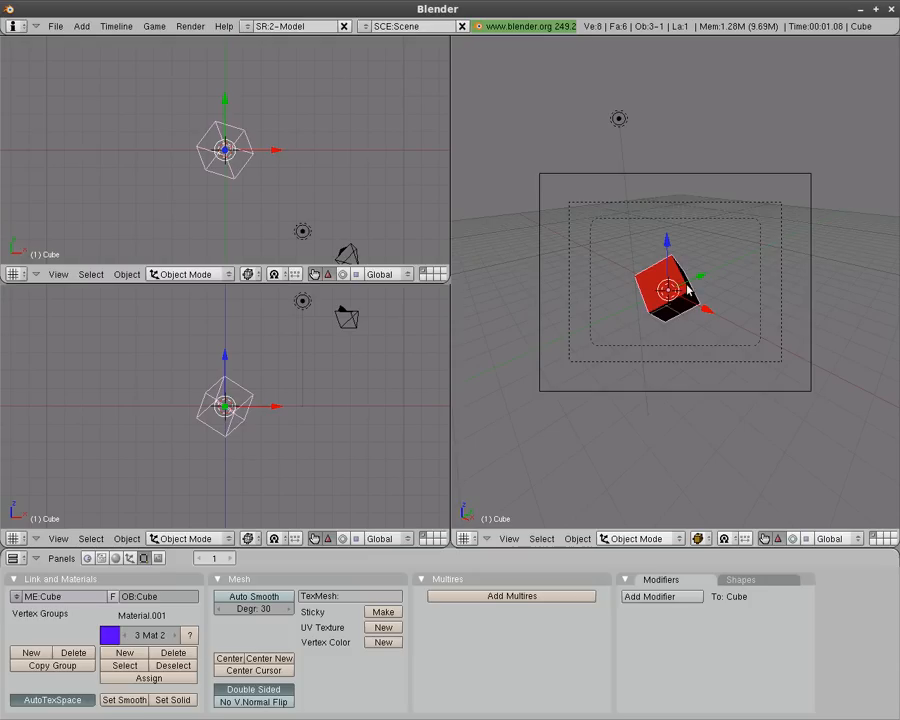
Step: Choose Faces as the selection mode for the cube in Edit Mode and return to Object Mode
{"action": "key", "text": "Tab"}
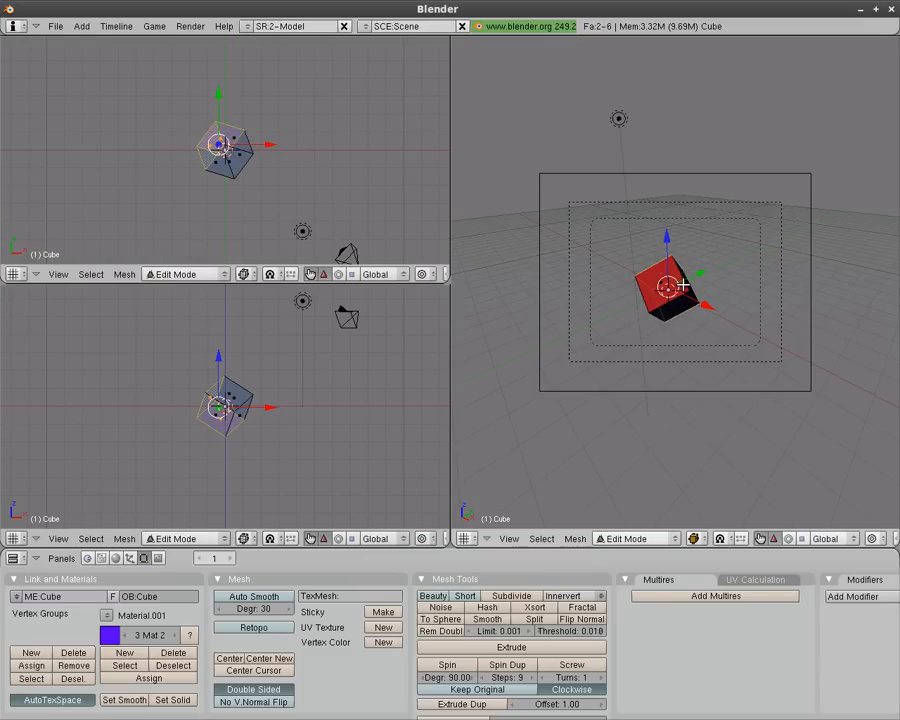
{"action": "key", "text": "ctrl+Tab"}
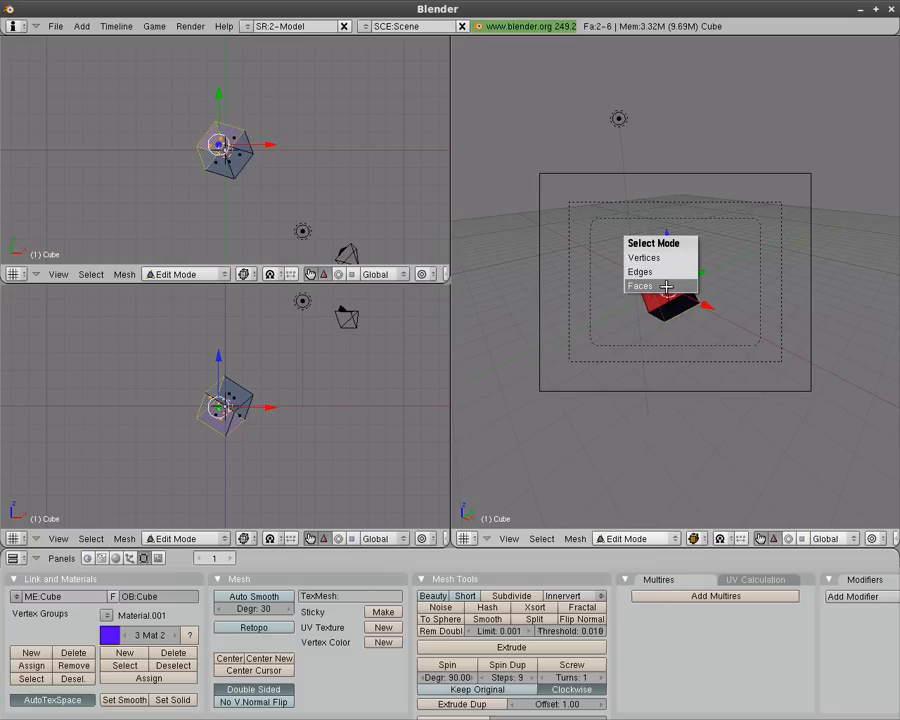
{"action": "left_click", "coordinate": [663, 285]}
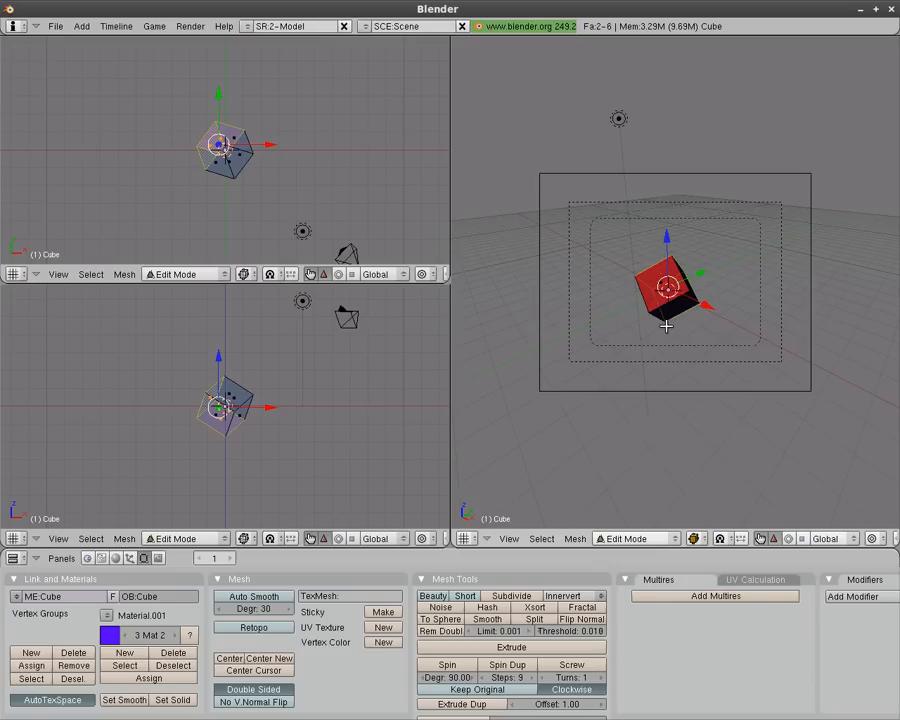
{"action": "key", "text": "Tab"}
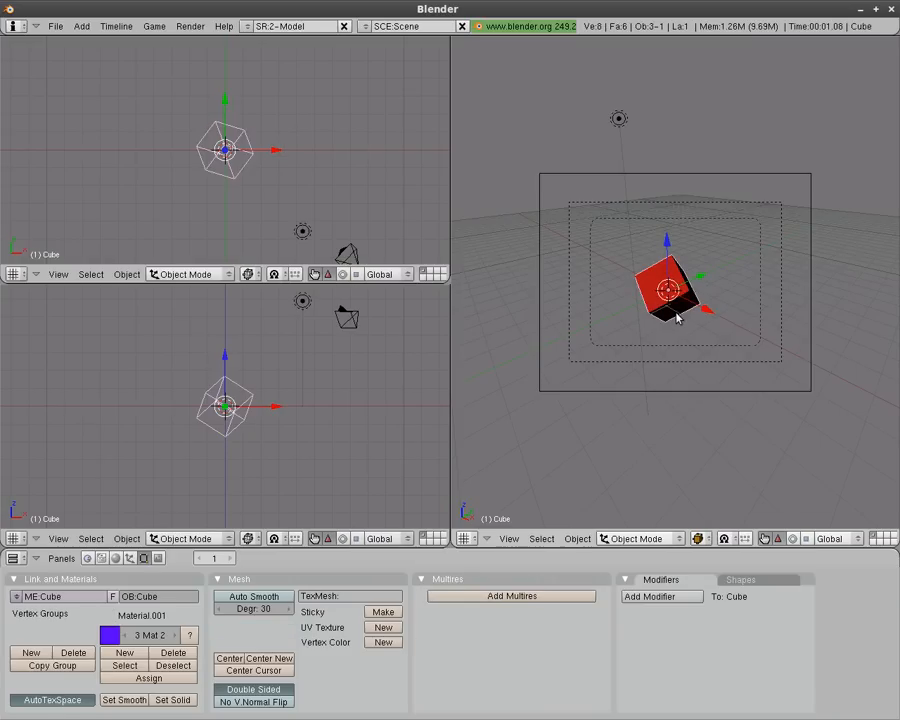
Step: Delete the cube from the scene
{"action": "key", "text": "x"}
{"action": "key", "text": "Escape"}
{"action": "key", "text": "x"}
{"action": "key", "text": "Return"}
Step: Add a text object at the origin and replace its default text with "wwww.FilmsByKris.com"
{"action": "key", "text": "space"}
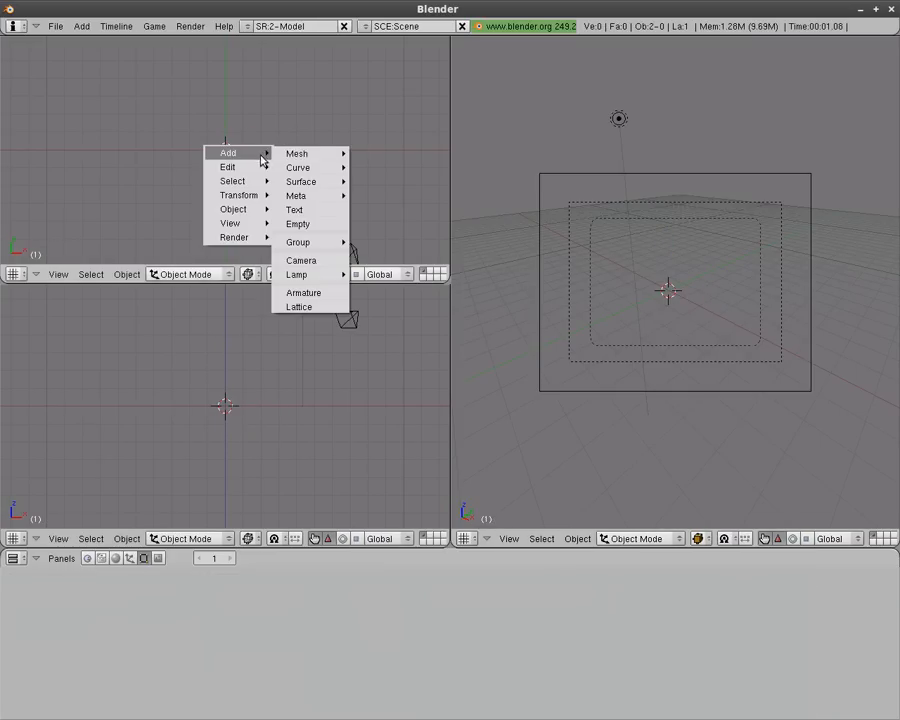
{"action": "mouse_move", "coordinate": [292, 157]}
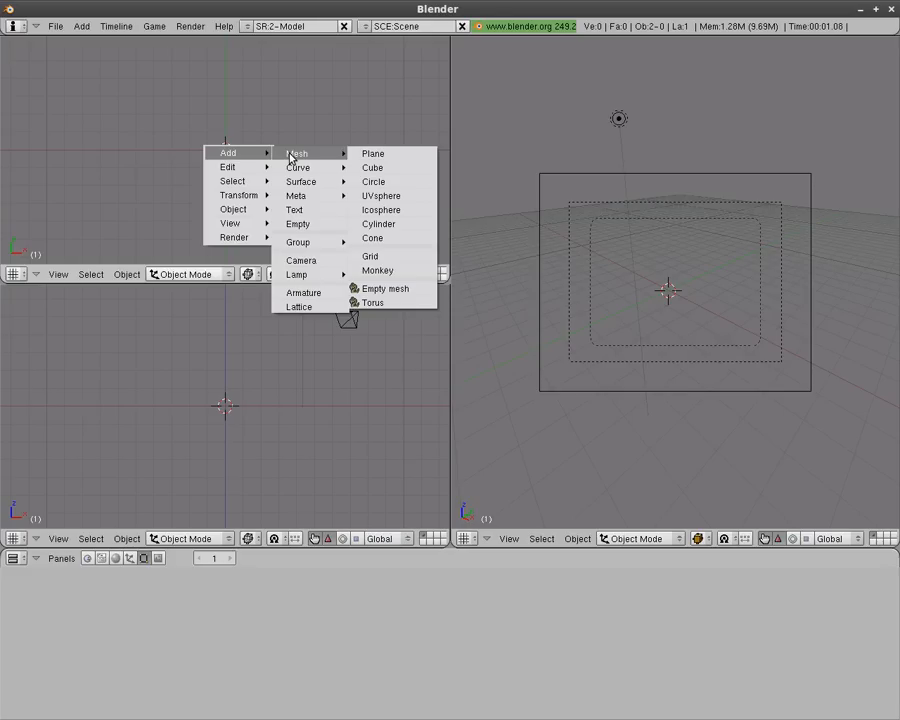
{"action": "left_click", "coordinate": [296, 210]}
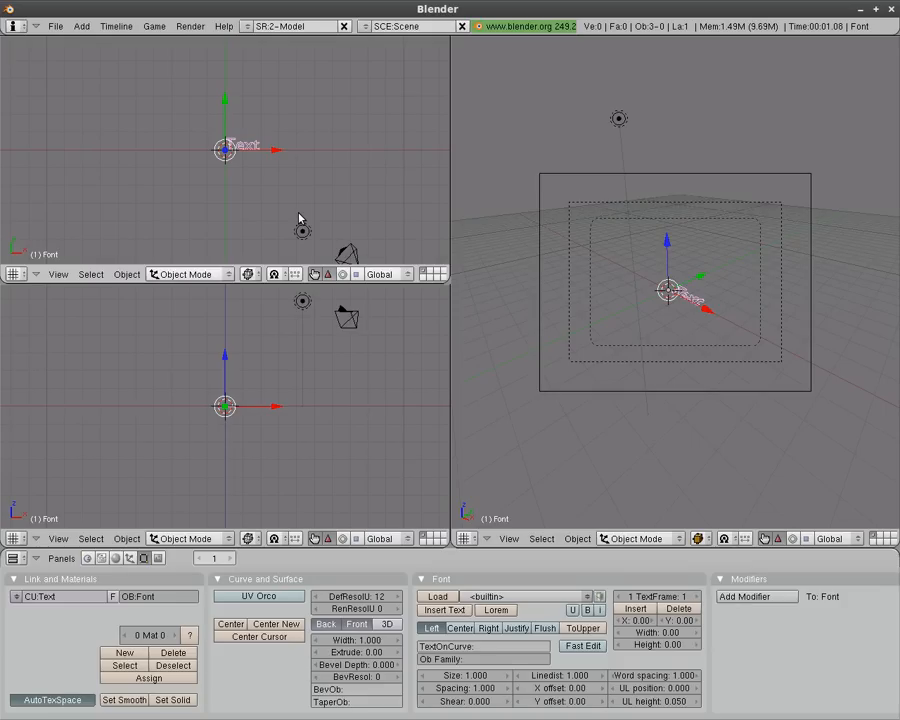
{"action": "key", "text": "Tab"}
{"action": "key", "text": "BackSpace"}
{"action": "key", "text": "BackSpace"}
{"action": "key", "text": "BackSpace"}
{"action": "key", "text": "BackSpace"}
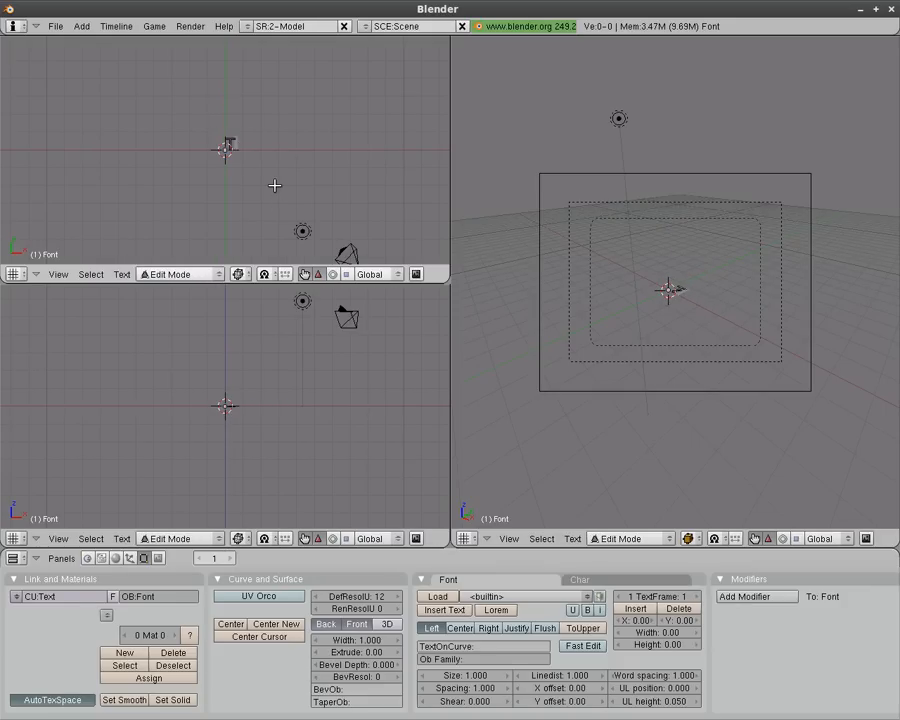
{"action": "type", "text": "Wwww.Films"}
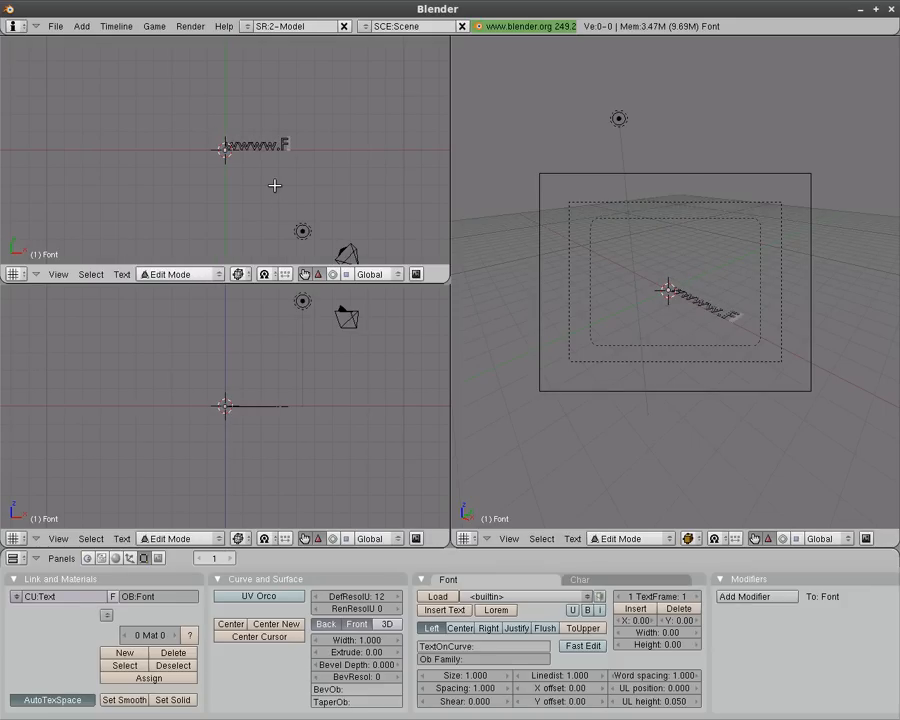
{"action": "type", "text": "ByKris.com"}
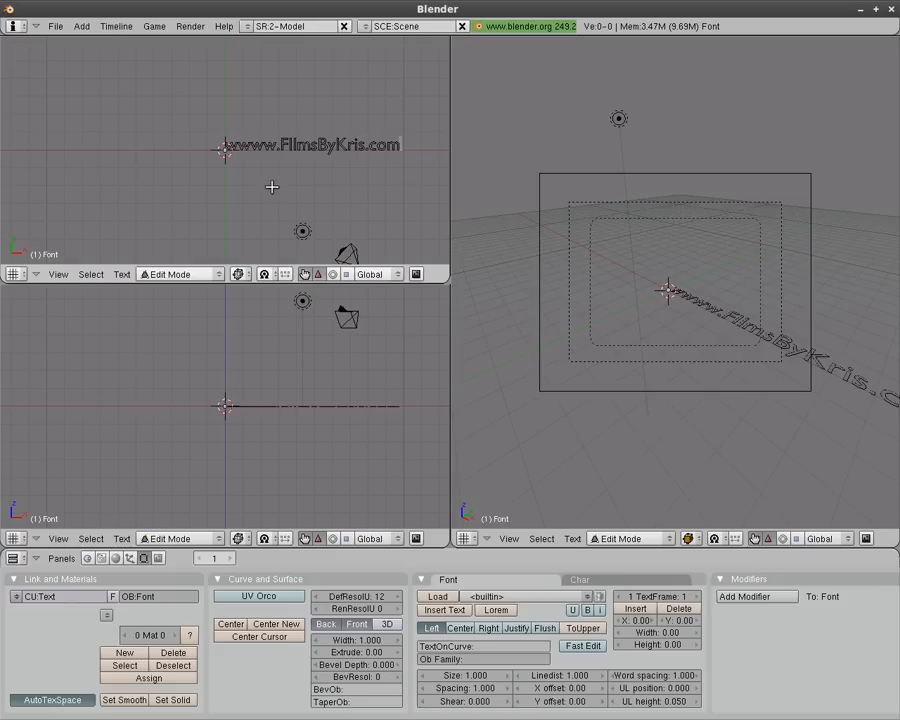
Step: Centre-align the text and set its extrusion to 0.30, leaving it in Object Mode
{"action": "left_click", "coordinate": [462, 628]}
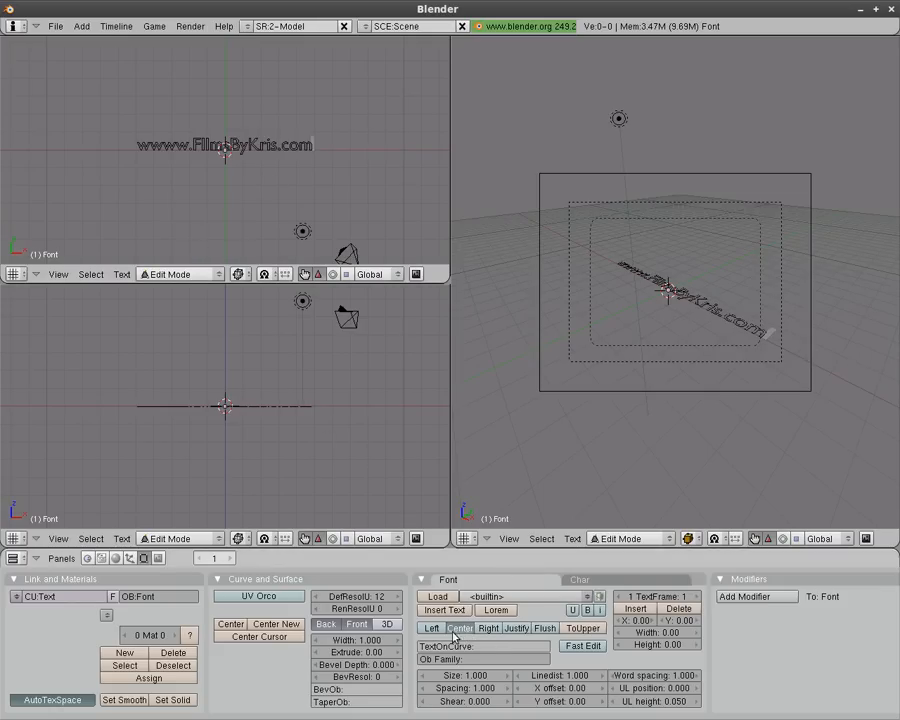
{"action": "left_click", "coordinate": [397, 653]}
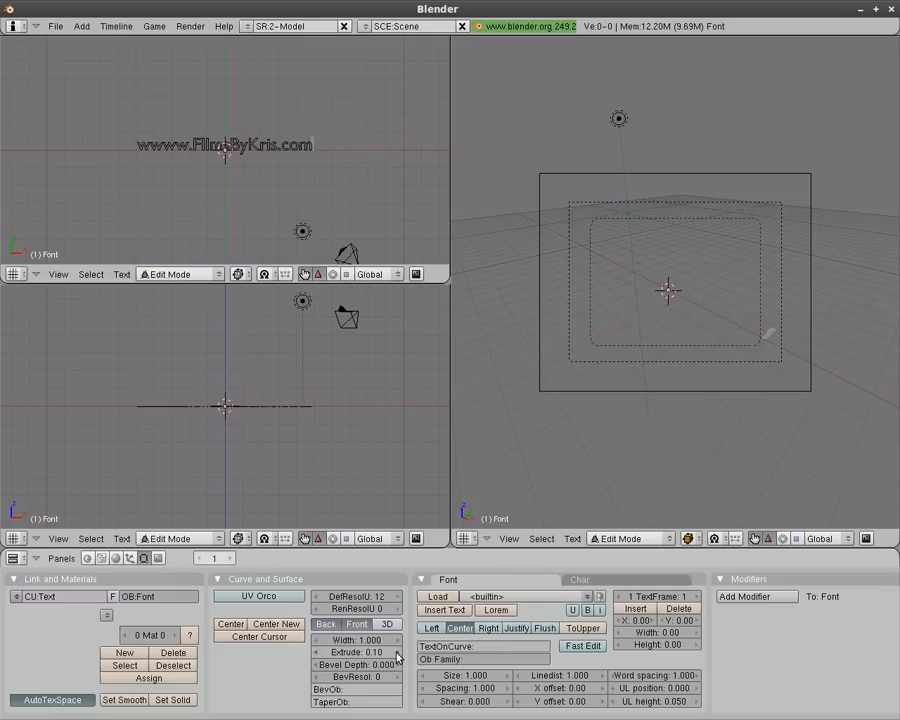
{"action": "key", "text": "Tab"}
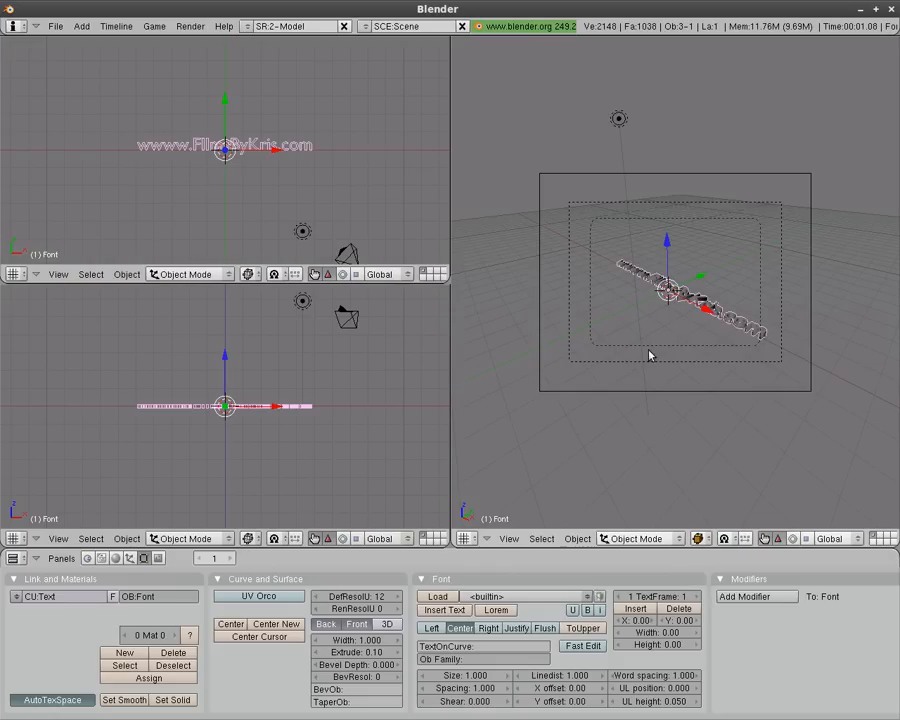
{"action": "left_click", "coordinate": [399, 656]}
{"action": "left_click", "coordinate": [399, 656]}
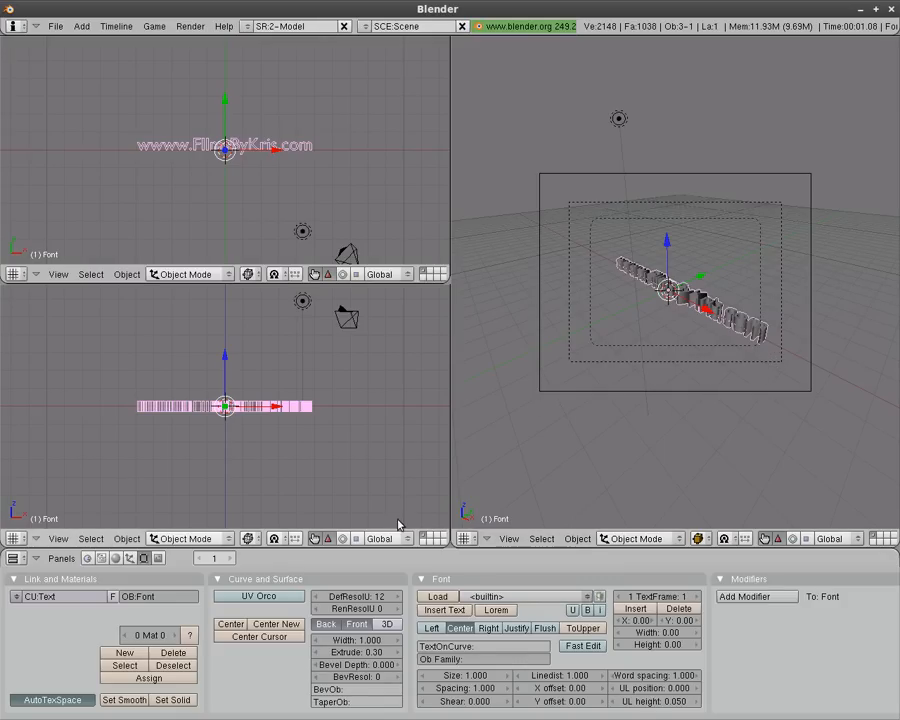
Step: Add a new material to the text object and set its colour to blue-violet (R 0.340, G 0.000, B 1.000)
{"action": "left_click", "coordinate": [116, 559]}
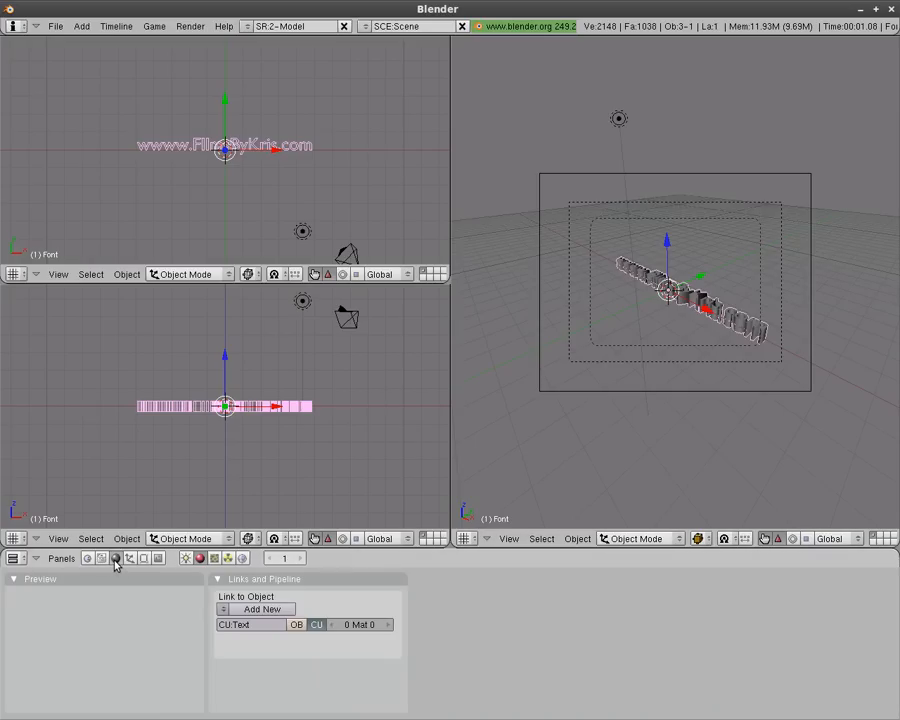
{"action": "left_click", "coordinate": [266, 610]}
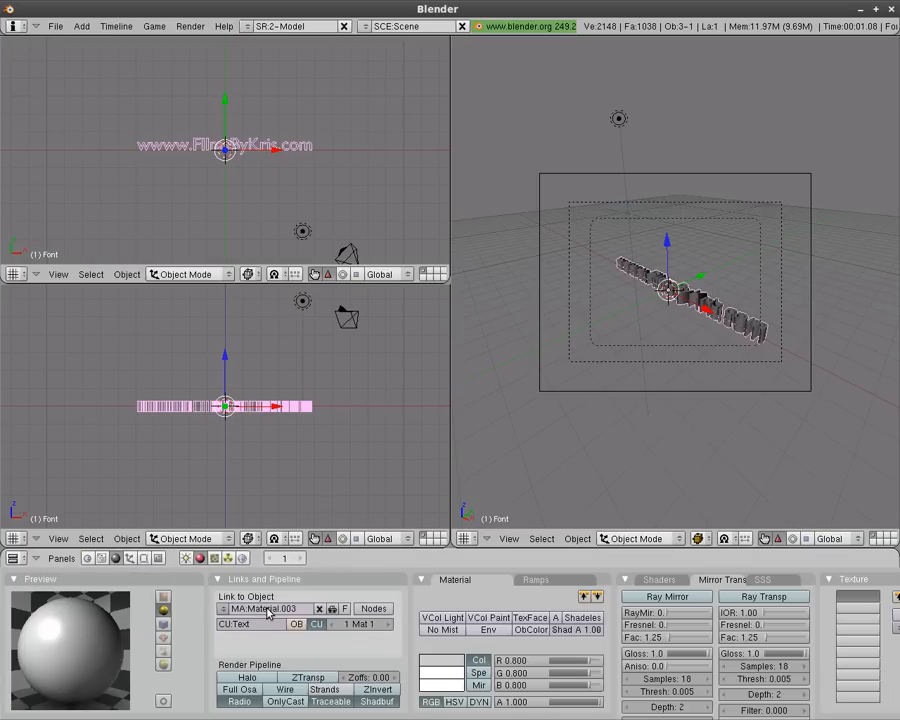
{"action": "left_click", "coordinate": [426, 661]}
{"action": "left_click", "coordinate": [501, 647]}
{"action": "left_click_drag", "start_coordinate": [498, 577], "coordinate": [552, 508]}
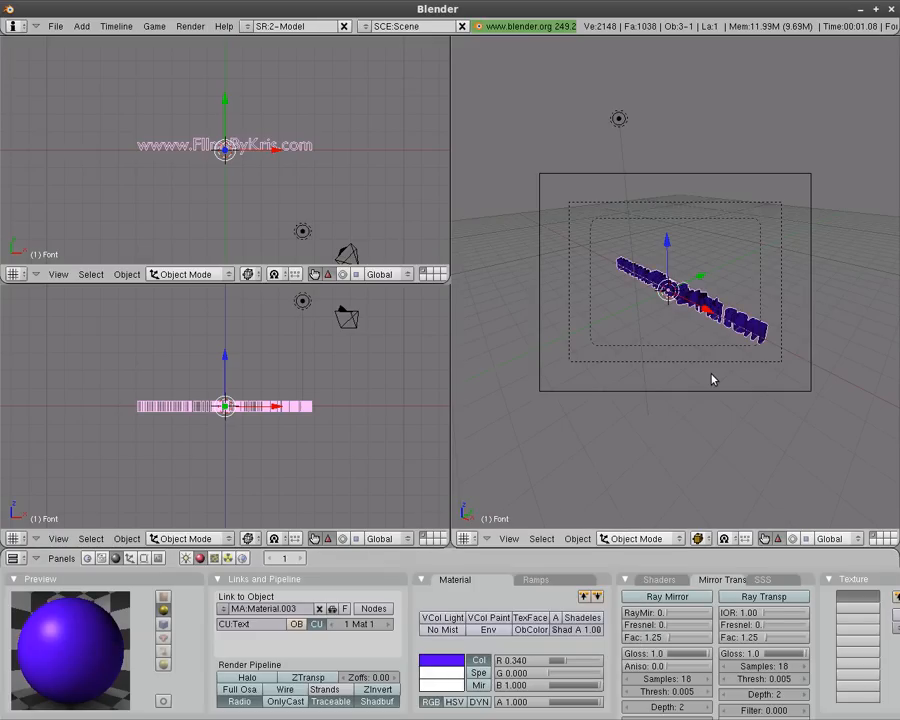
Step: Test-render the text from the current camera and rotate it about 80° around the global X axis so it stands upright
{"action": "key", "text": "F12"}
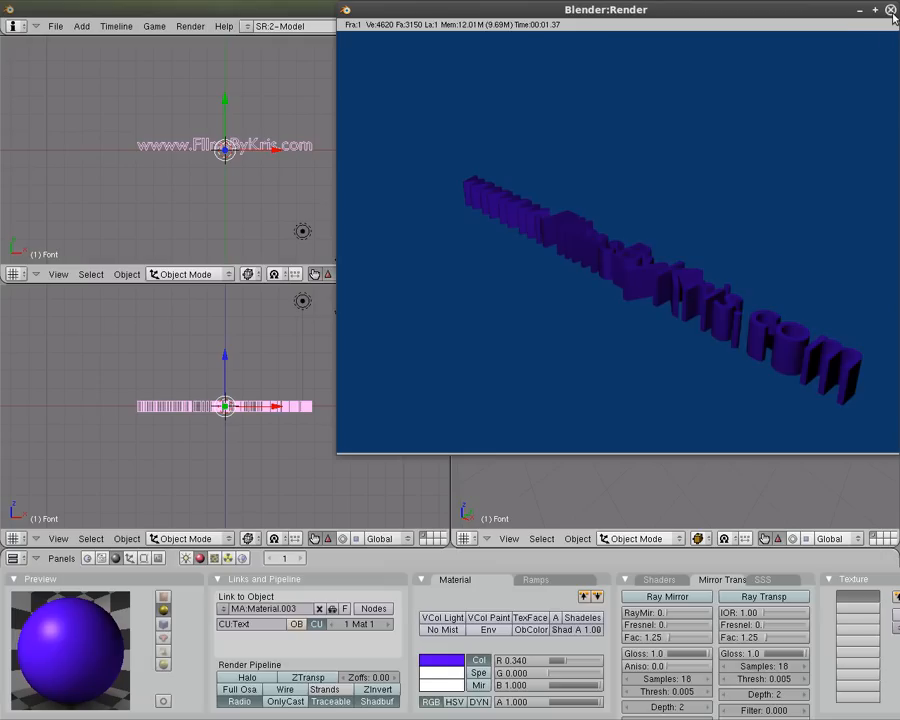
{"action": "key", "text": "Escape"}
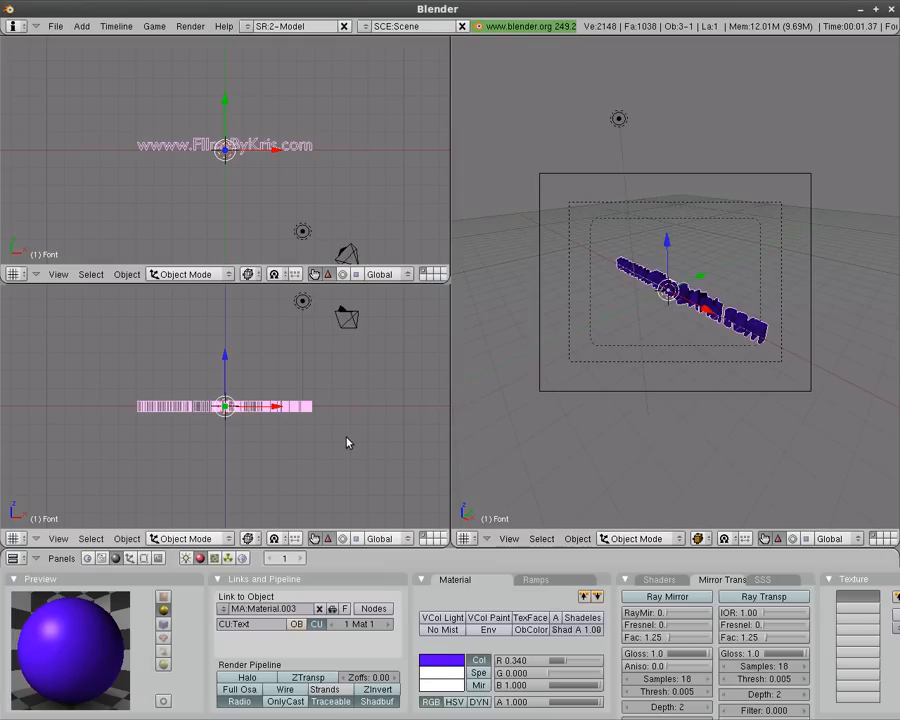
{"action": "key", "text": "r"}
{"action": "key", "text": "x"}
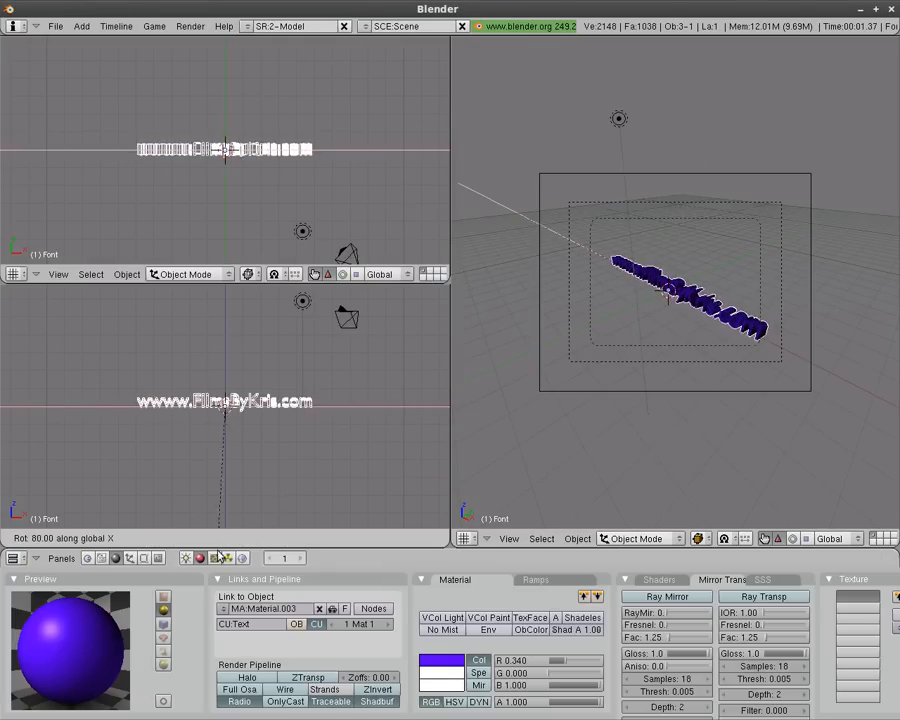
{"action": "left_click", "coordinate": [209, 541]}
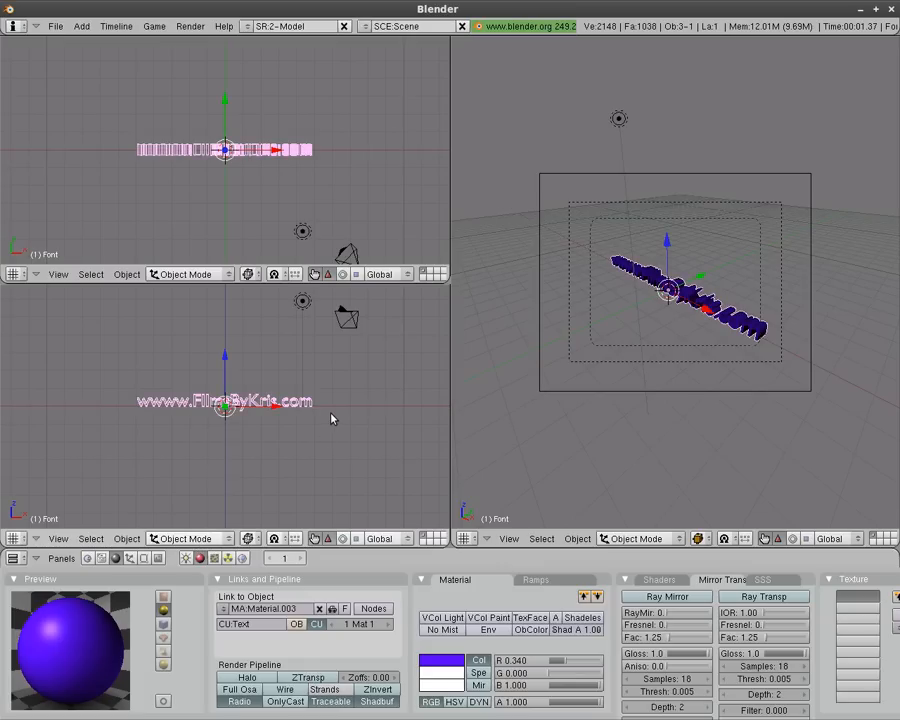
Step: Align the camera to the front view of the text and render a test image
{"action": "key", "text": "ctrl+alt+KP_0"}
{"action": "key", "text": "F12"}
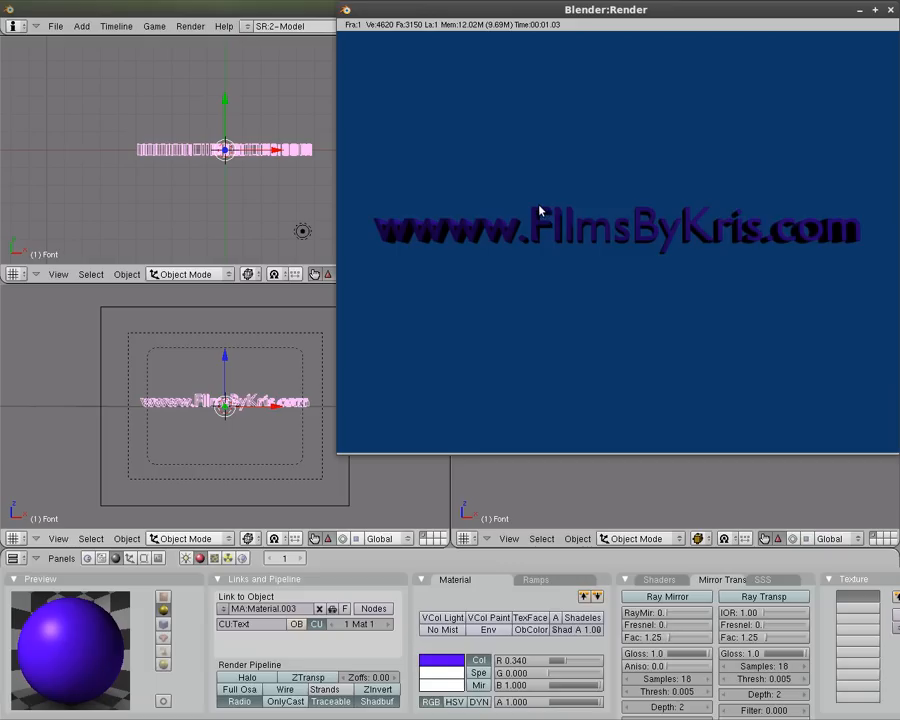
{"action": "left_click", "coordinate": [890, 10]}
Step: Convert the text object to a mesh
{"action": "key", "text": "Tab"}
{"action": "key", "text": "Tab"}
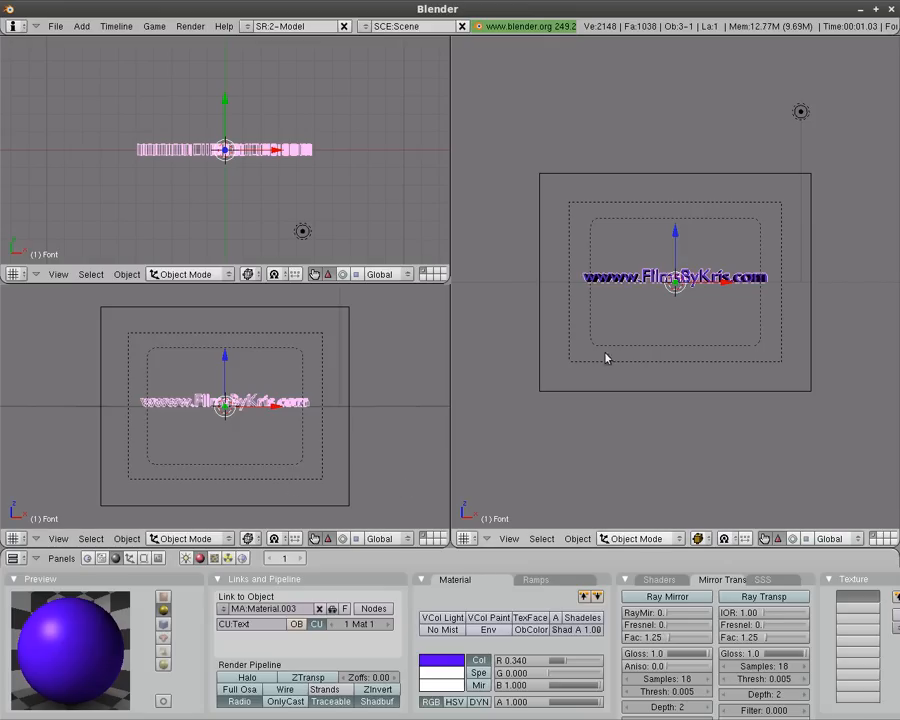
{"action": "left_click", "coordinate": [577, 539]}
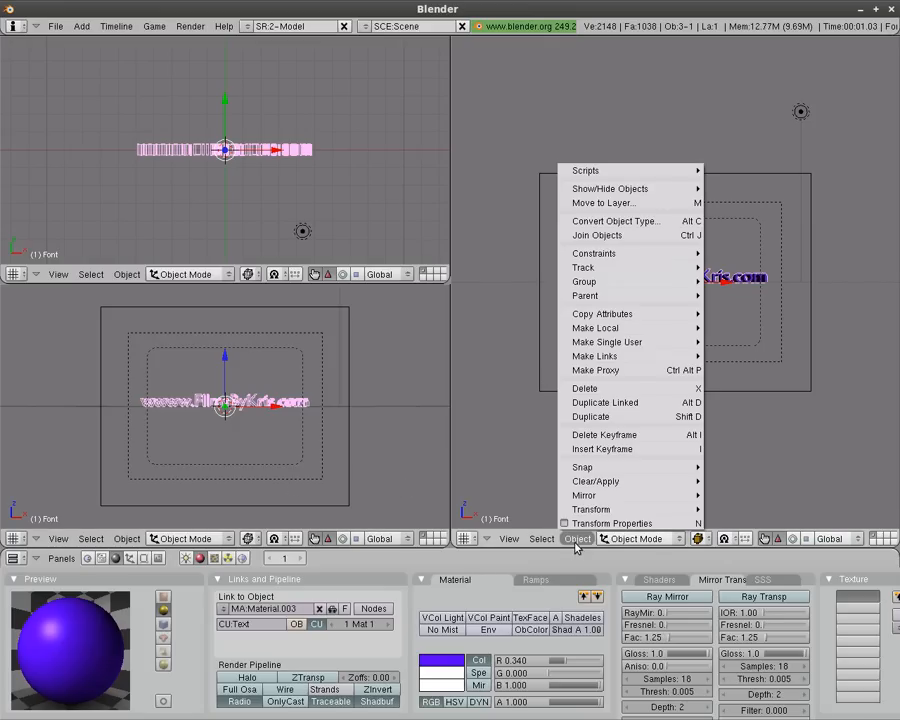
{"action": "left_click", "coordinate": [688, 222]}
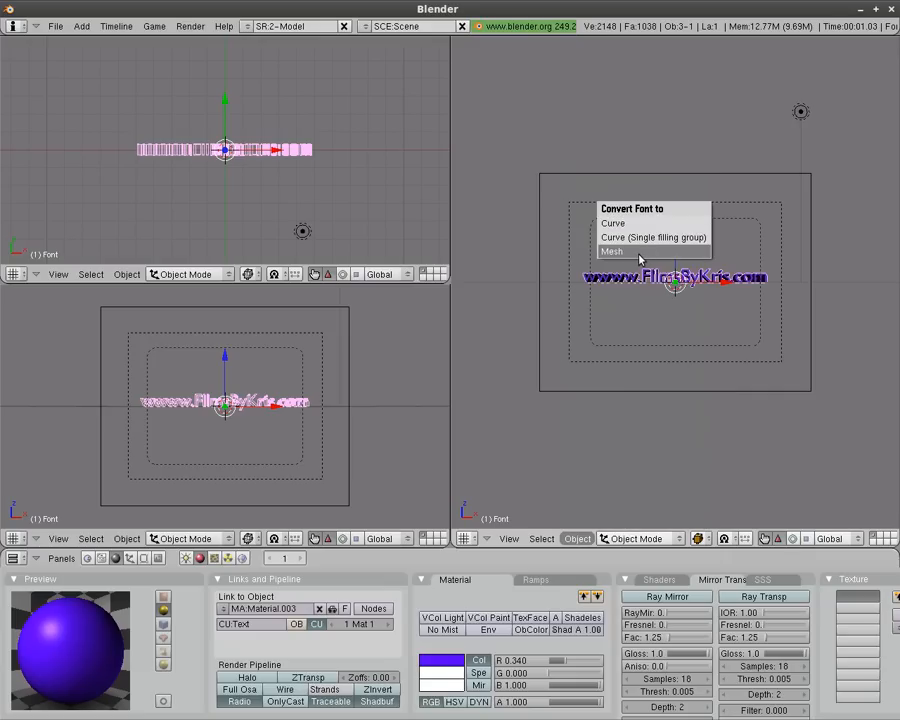
{"action": "left_click", "coordinate": [639, 253]}
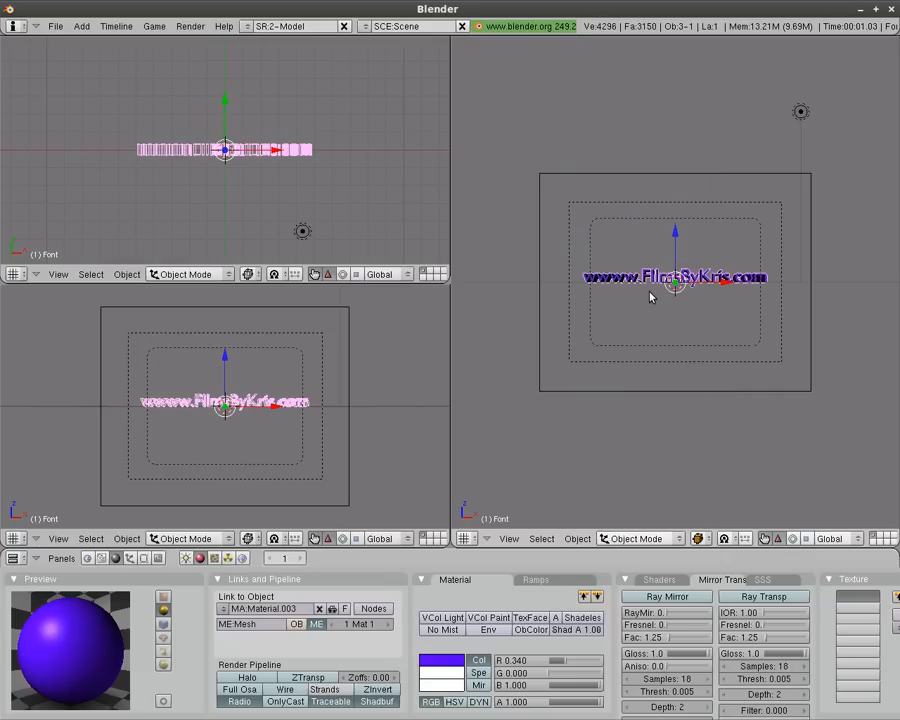
Step: Edit the text mesh in face select mode and select all linked faces of the word "Films"
{"action": "key", "text": "Tab"}
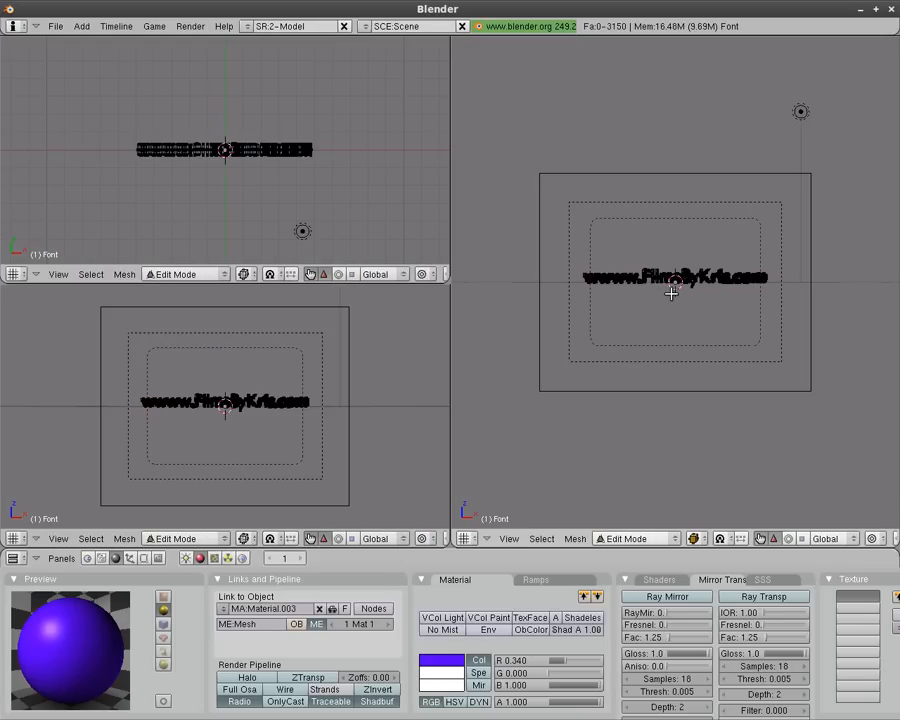
{"action": "key", "text": "ctrl+Tab"}
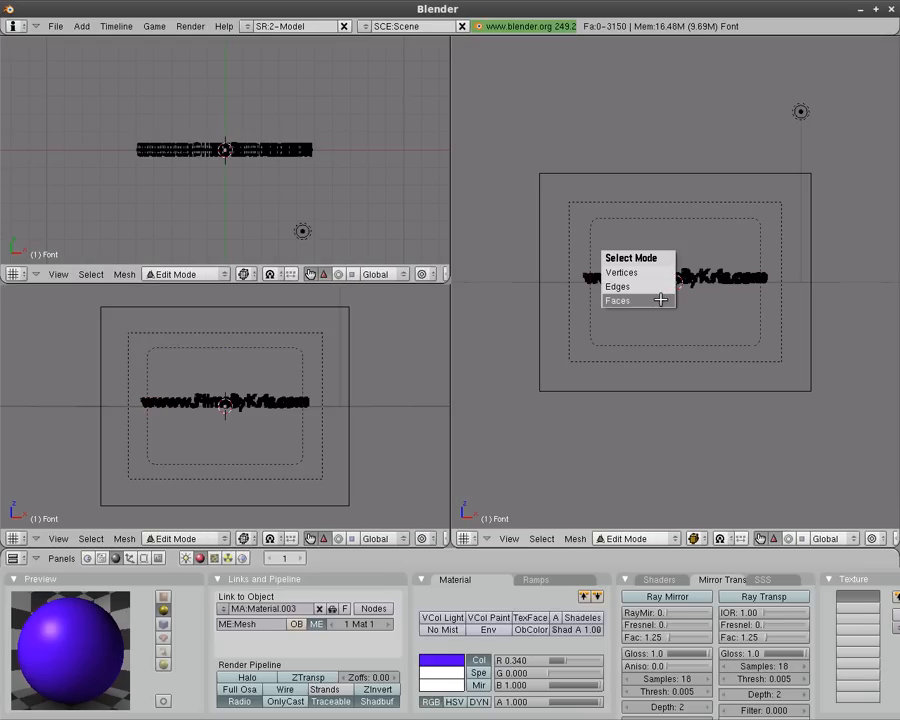
{"action": "left_click", "coordinate": [660, 300]}
{"action": "key", "text": "a"}
{"action": "key", "text": "a"}
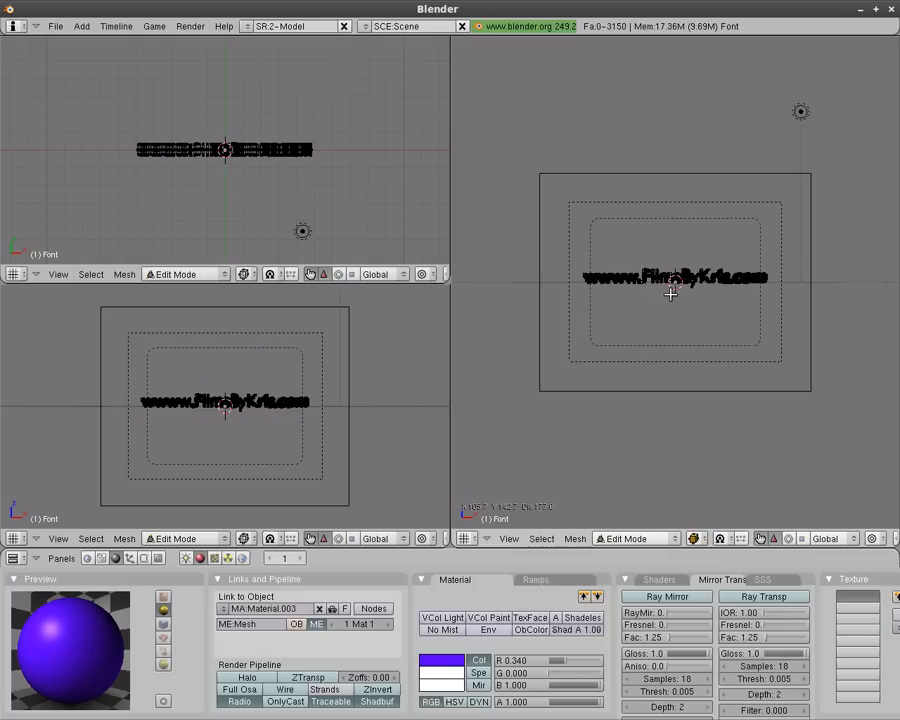
{"action": "key", "text": "l"}
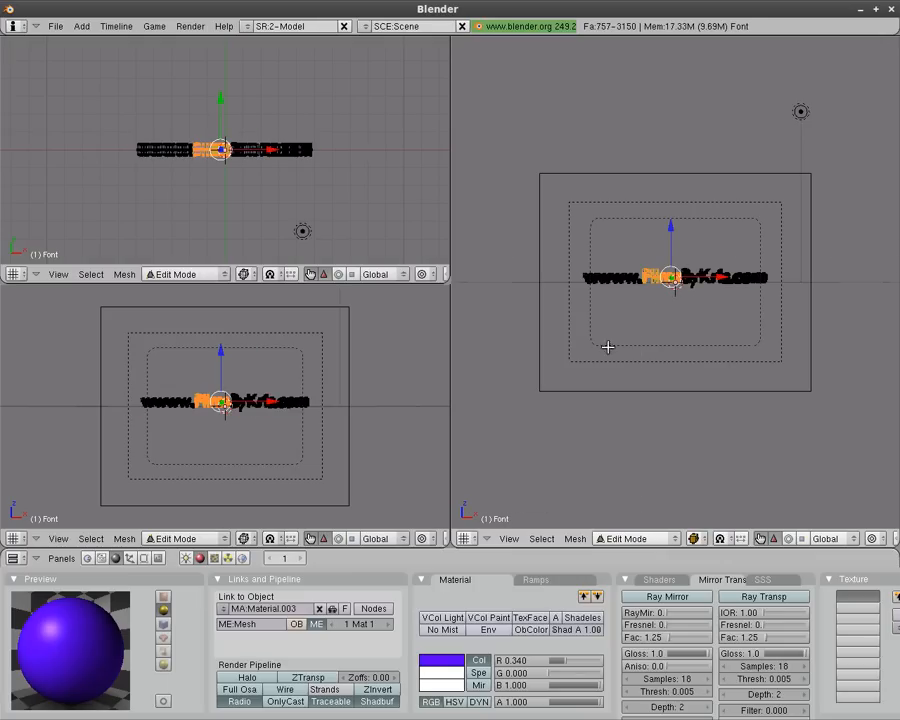
Step: Add a second material slot coloured red, assign it to the selected "Films" faces and render a test image
{"action": "left_click", "coordinate": [143, 559]}
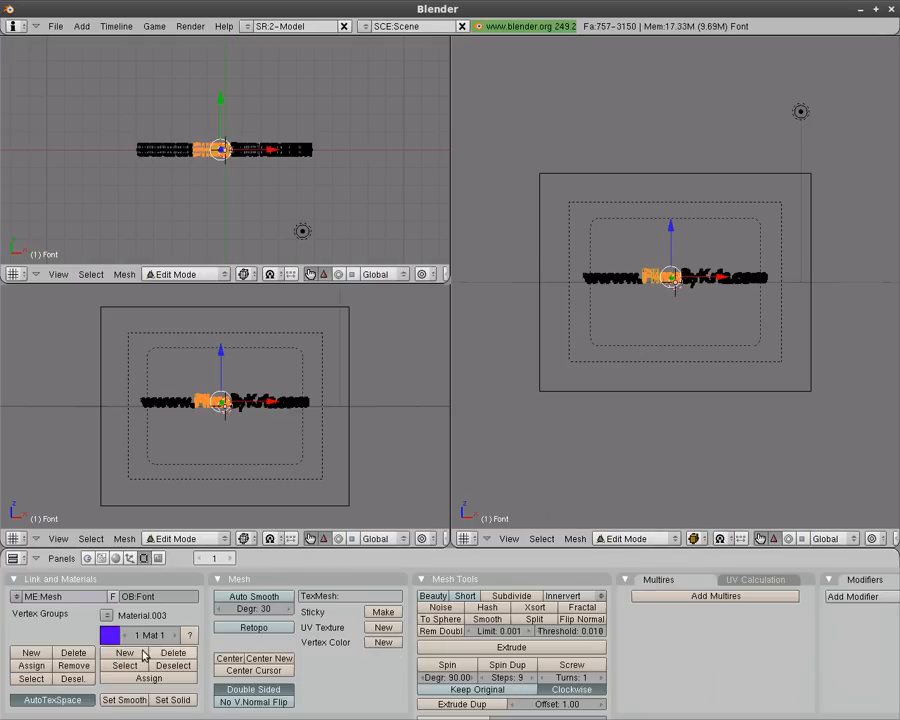
{"action": "left_click", "coordinate": [140, 654]}
{"action": "left_click", "coordinate": [109, 635]}
{"action": "left_click", "coordinate": [101, 619]}
{"action": "left_click", "coordinate": [148, 679]}
{"action": "key", "text": "F12"}
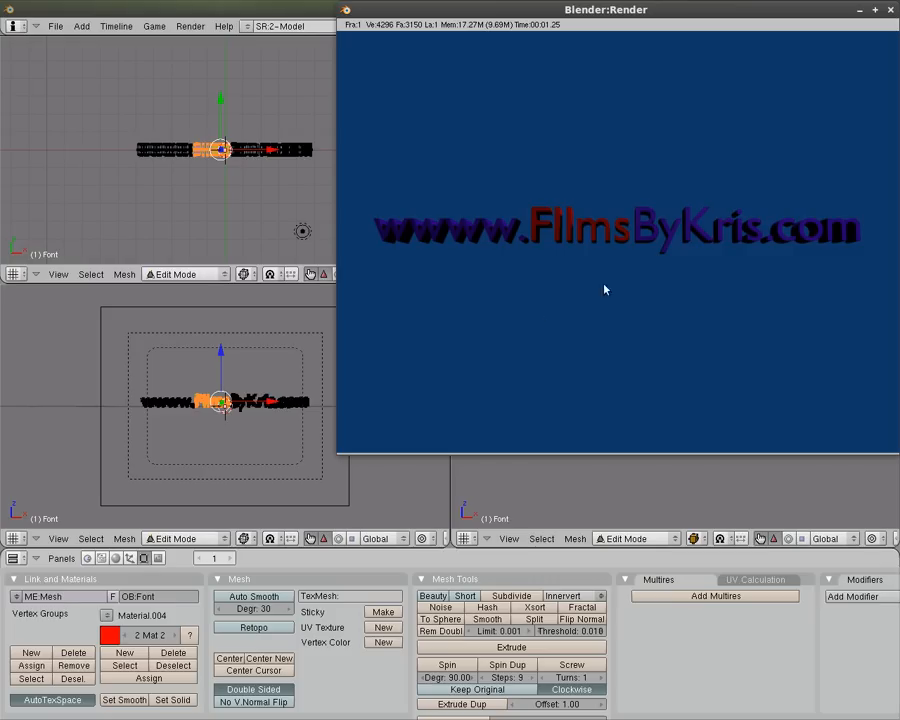
{"action": "left_click", "coordinate": [890, 9]}
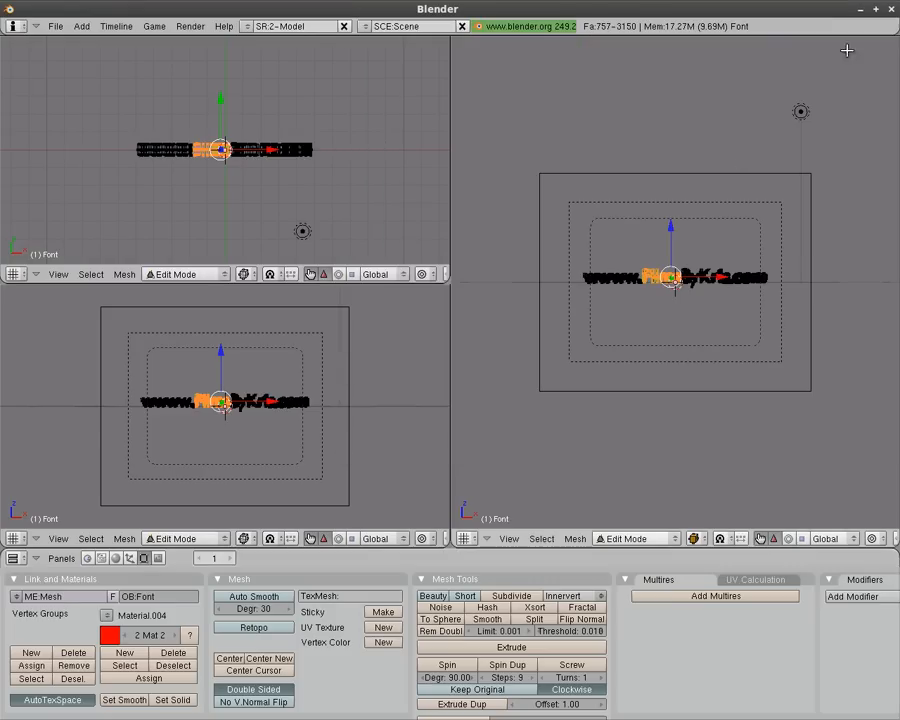